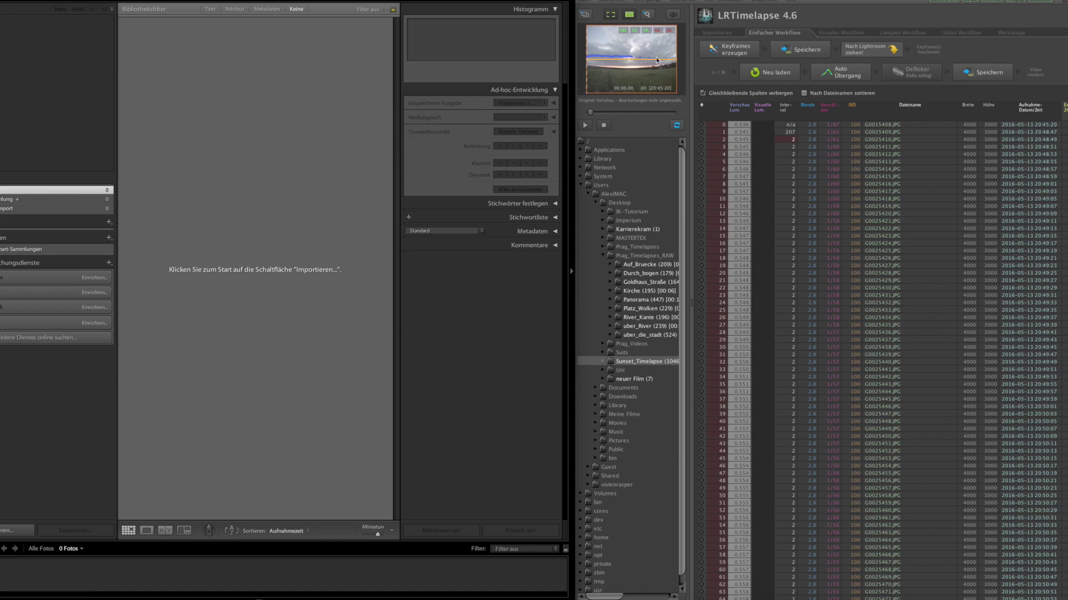
Play and scrub the sunset timelapse preview in LRTimelapse.
scroll(772, 180, "down", 20)
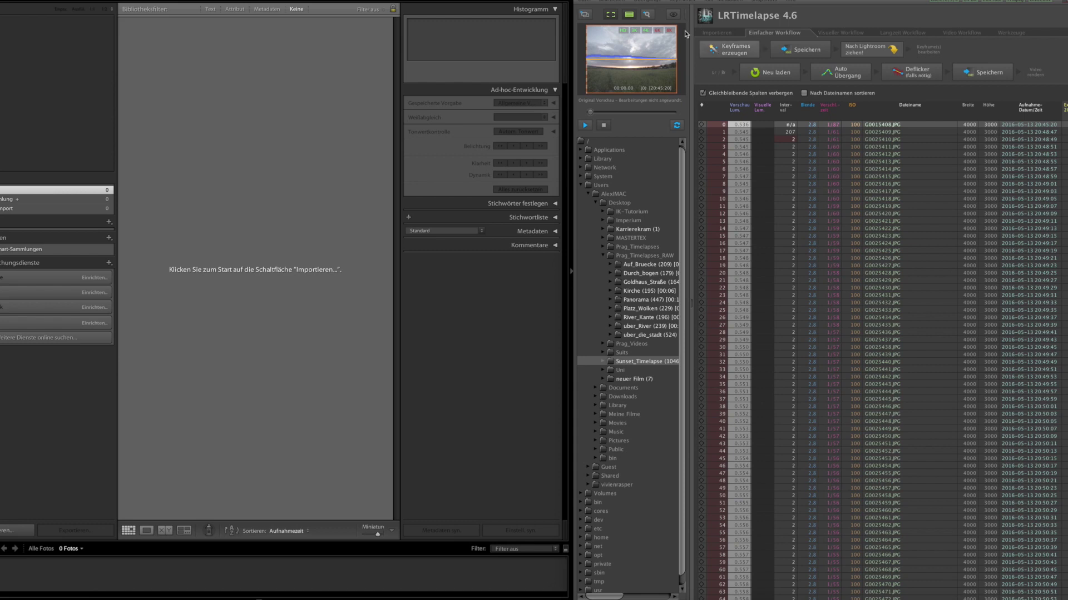
left_click(585, 127)
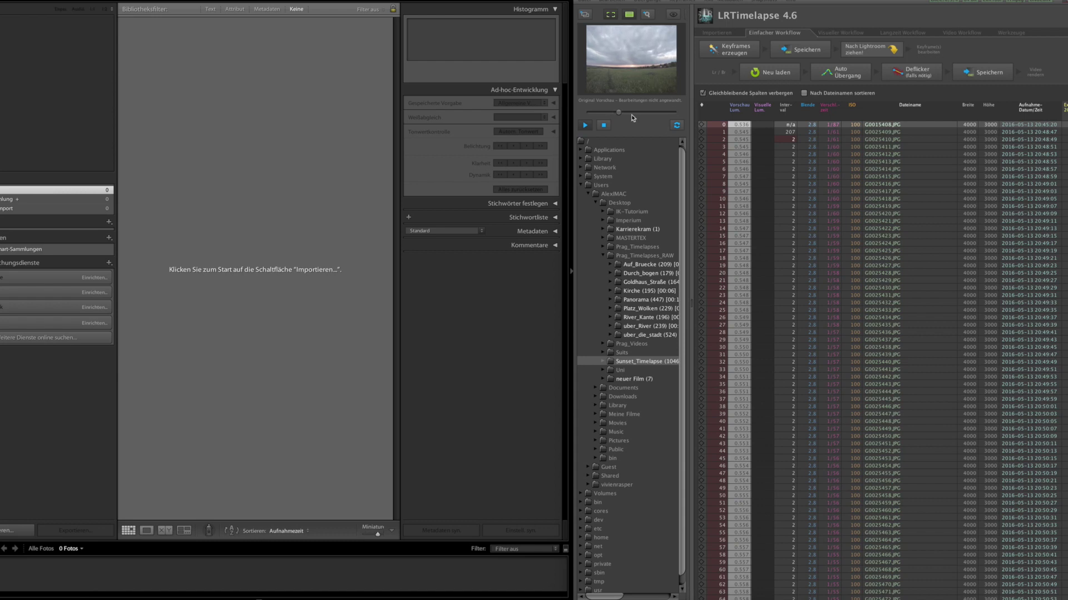
left_click_drag(622, 114, 673, 118)
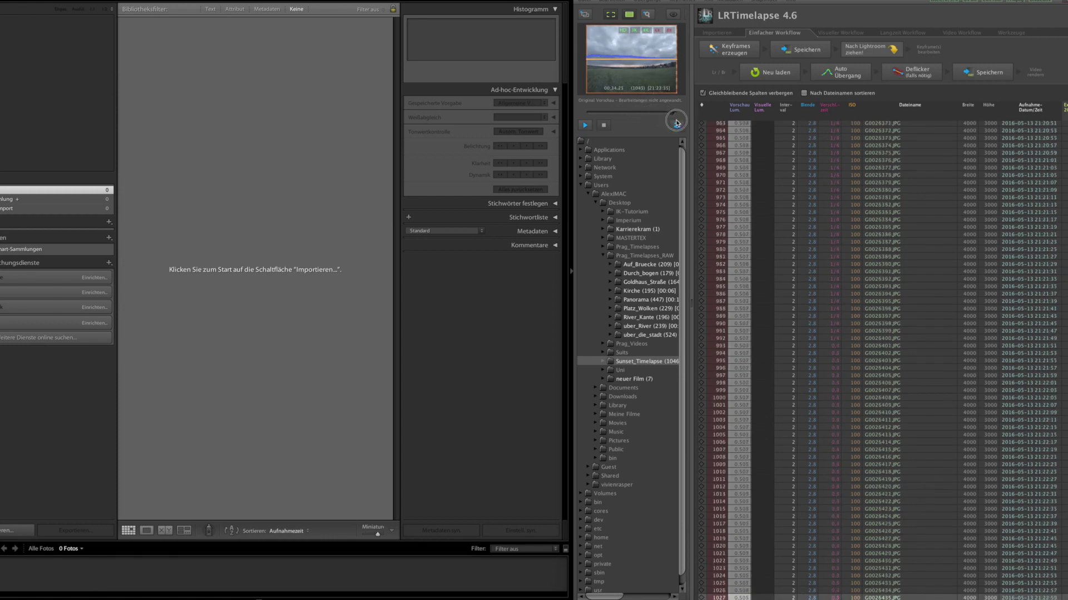
Create and save keyframes for the sequence, then send the frames to Lightroom for import.
left_click(731, 49)
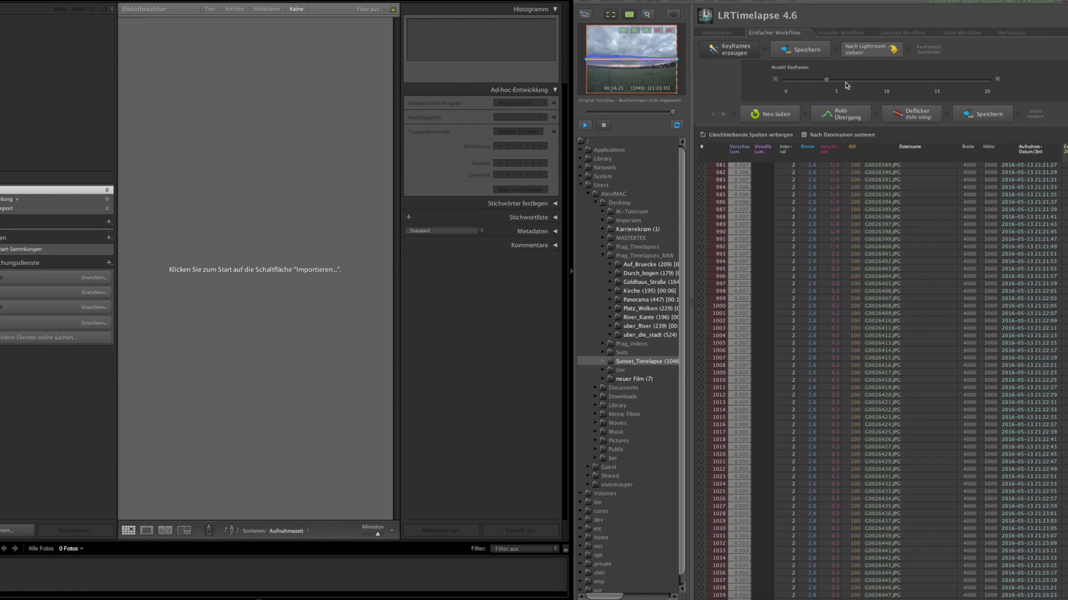
left_click_drag(834, 83, 839, 84)
left_click(799, 55)
left_click_drag(865, 52, 290, 282)
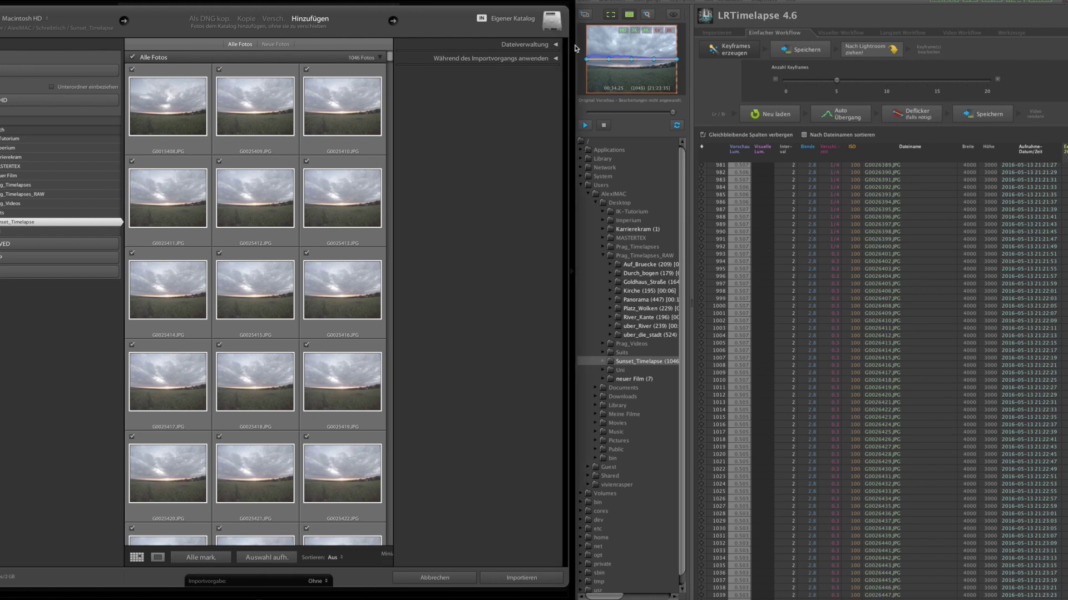
Widen the Lightroom window and import all 1046 Sunset_Timelapse frames into the catalog.
left_click_drag(576, 46, 983, 72)
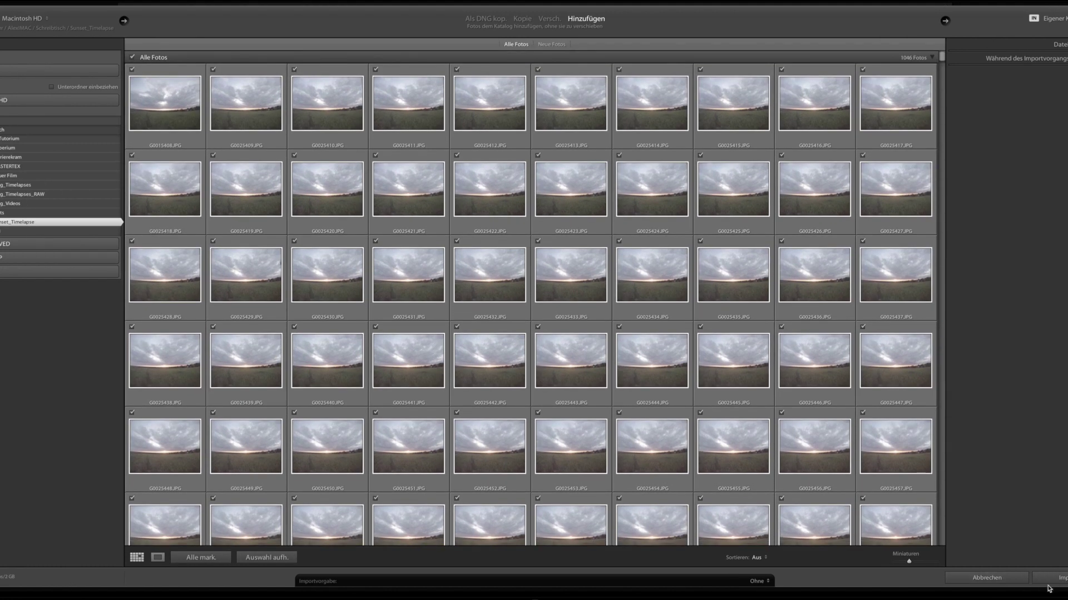
left_click(1048, 589)
left_click(1049, 584)
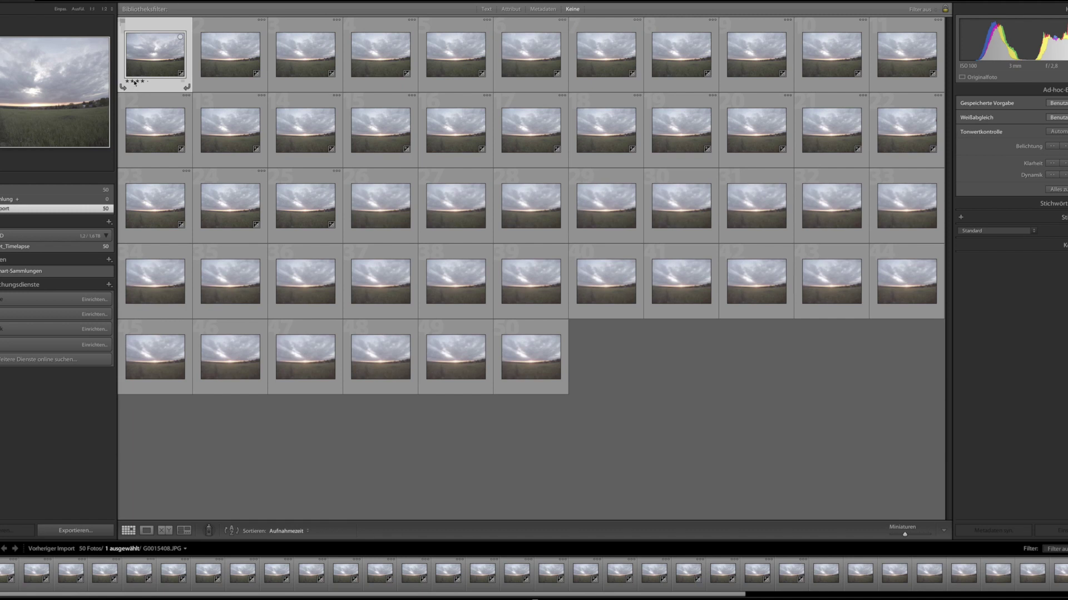
Filter the filmstrip to '01 LRT4 Keyframes', review all five keyframes, and open the first in Develop.
left_click(1057, 549)
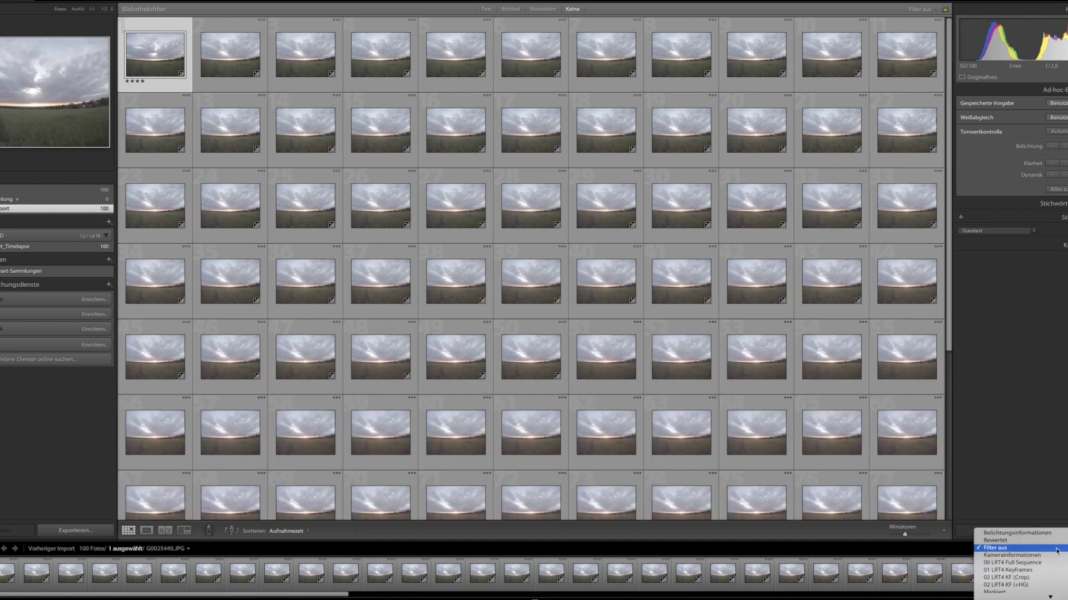
left_click(1017, 571)
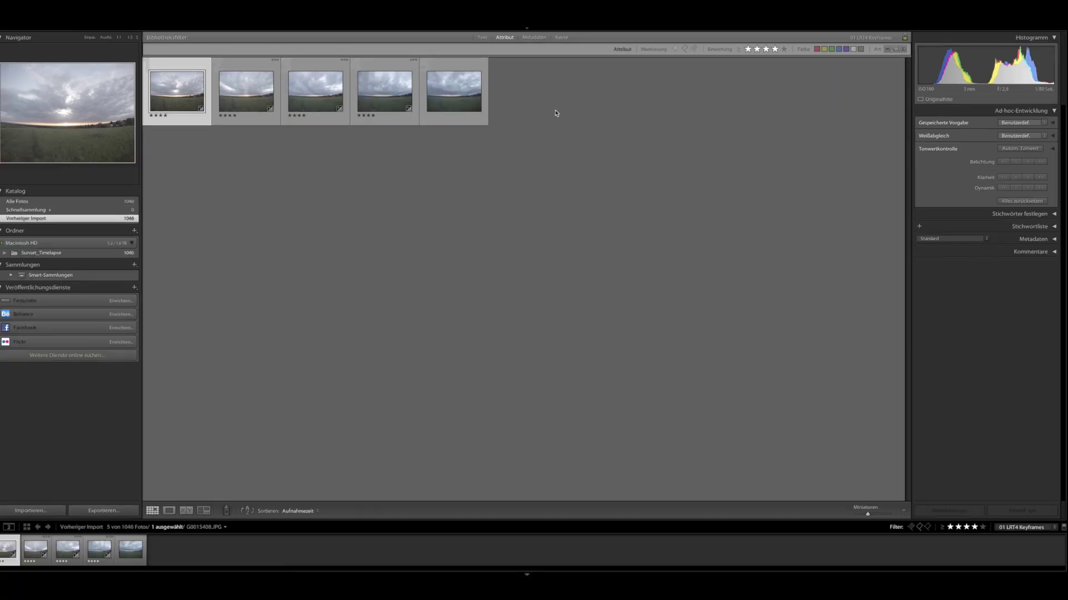
left_click(247, 78)
left_click(315, 84)
left_click(392, 88)
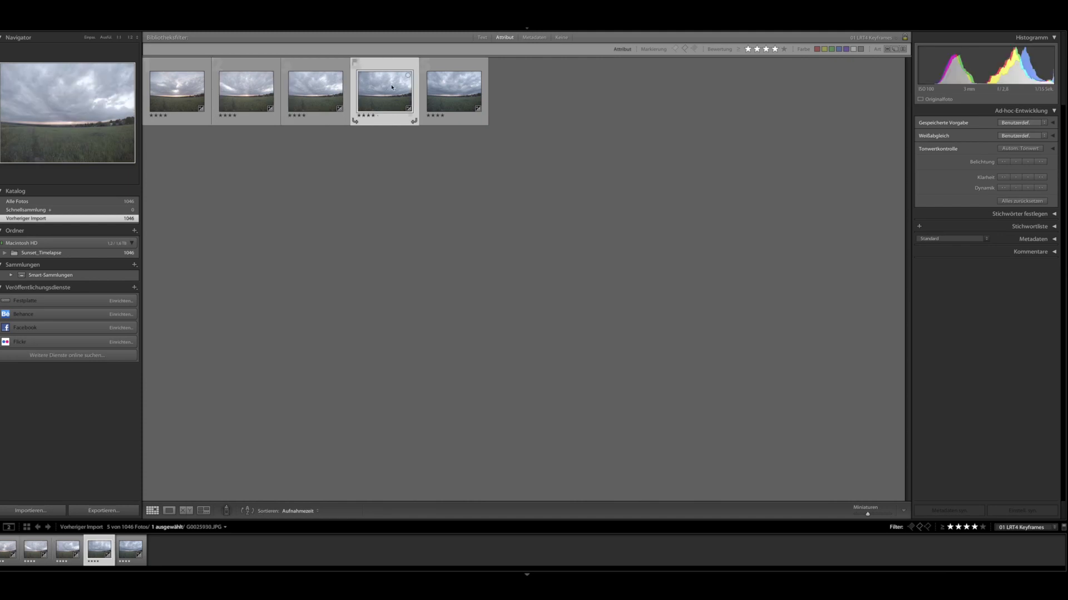
left_click(438, 86)
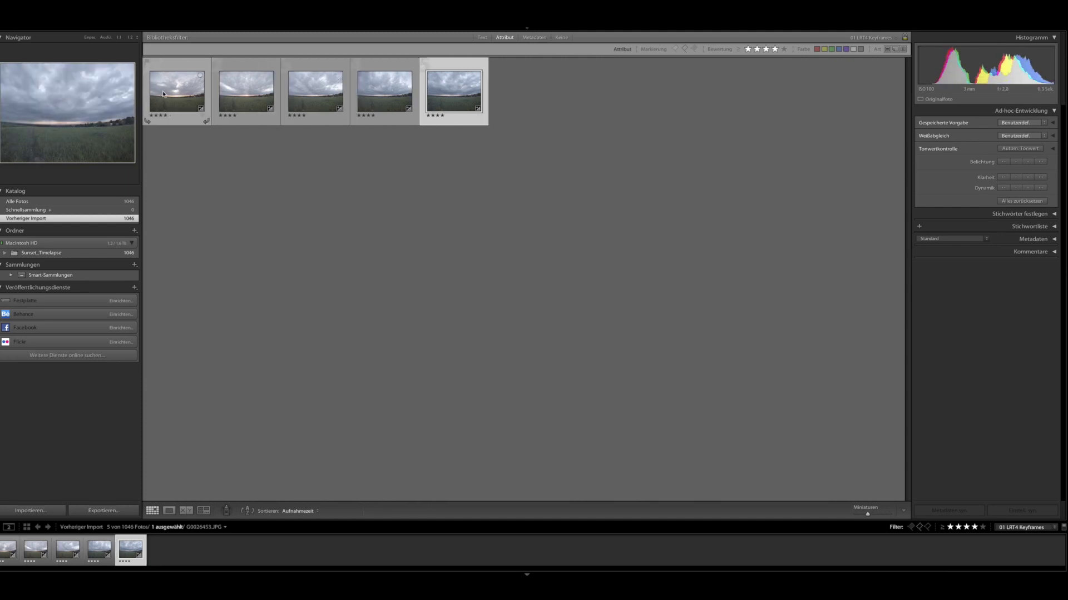
key("Home")
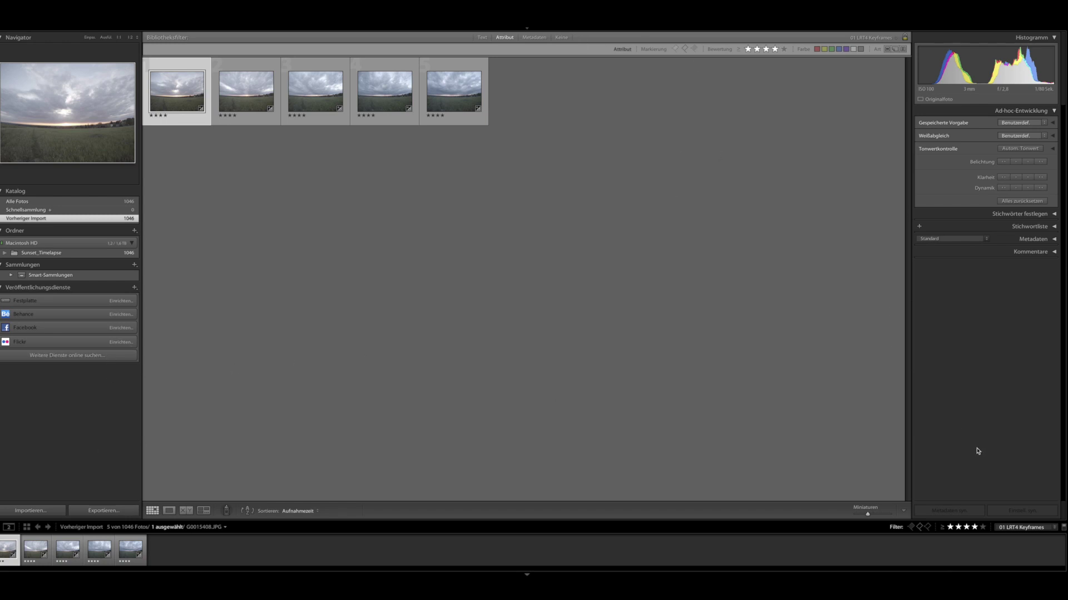
key("d")
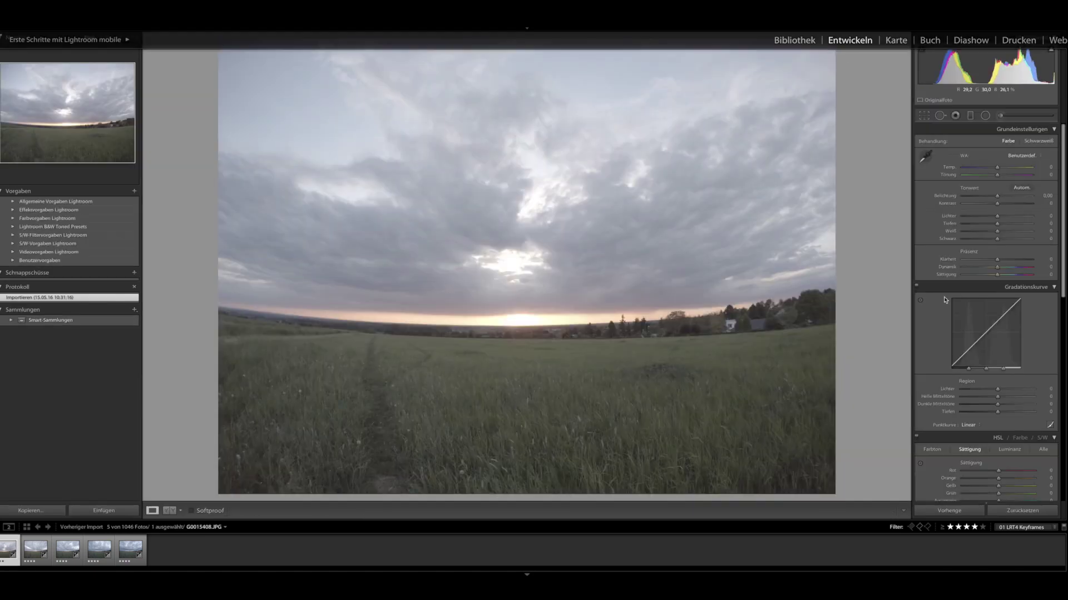
Crop the first keyframe to 16 x 9, shifting the photo so the horizon sits lower.
left_click(927, 115)
left_click(1021, 143)
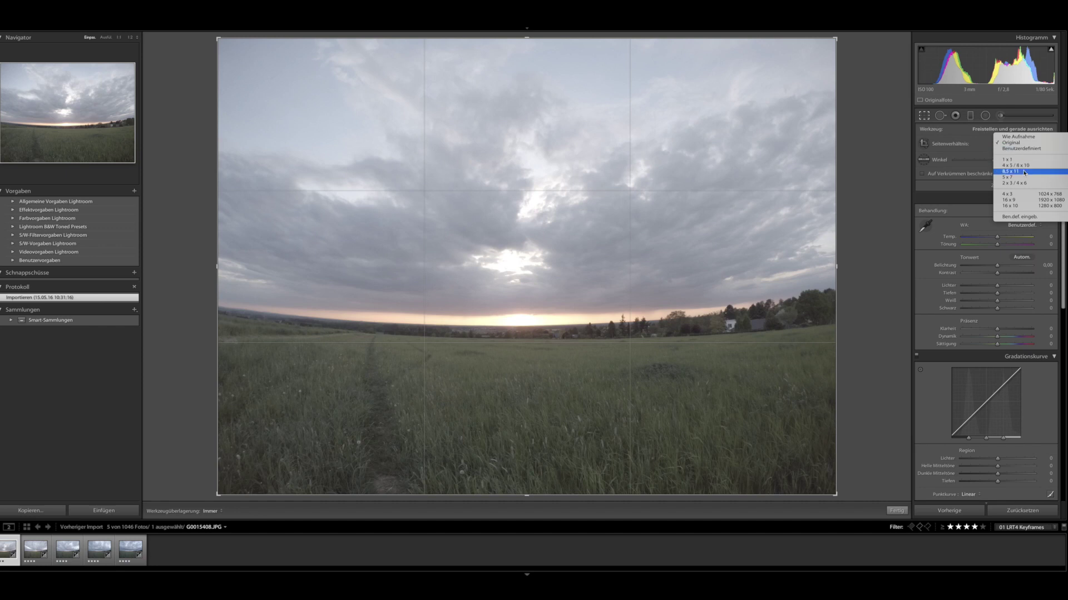
left_click(1009, 199)
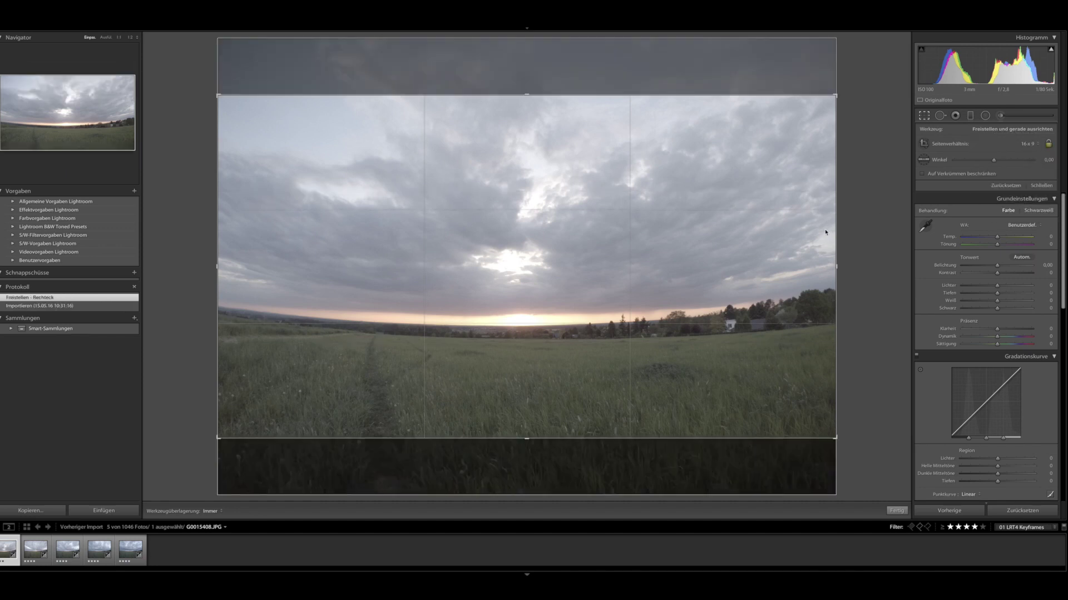
mouse_move(648, 318)
left_mouse_down()
mouse_move(646, 298)
mouse_move(643, 373)
mouse_move(644, 290)
mouse_move(643, 326)
left_mouse_up()
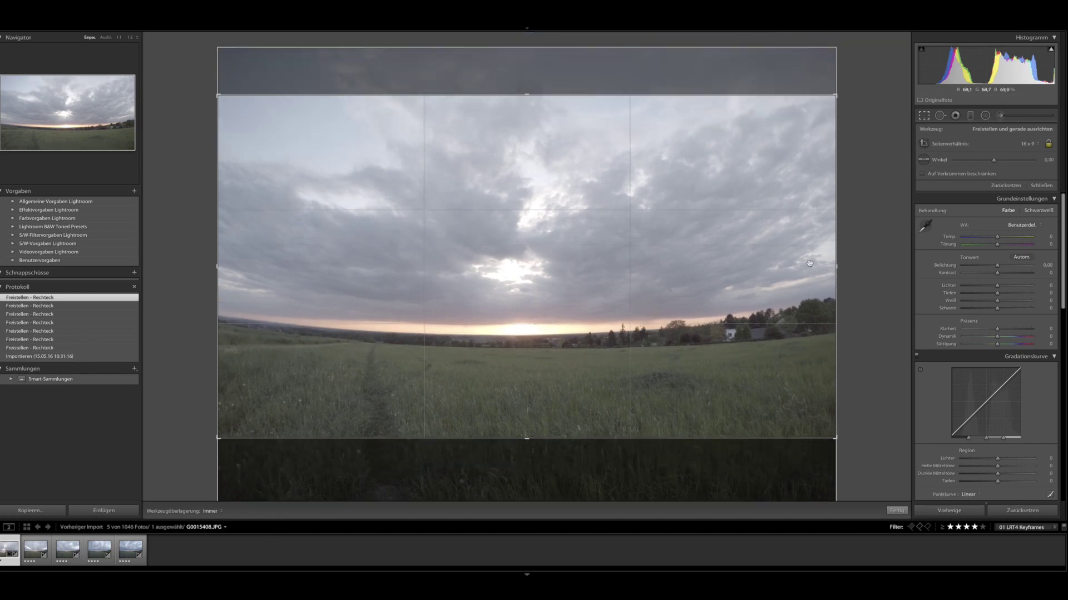
left_click(897, 511)
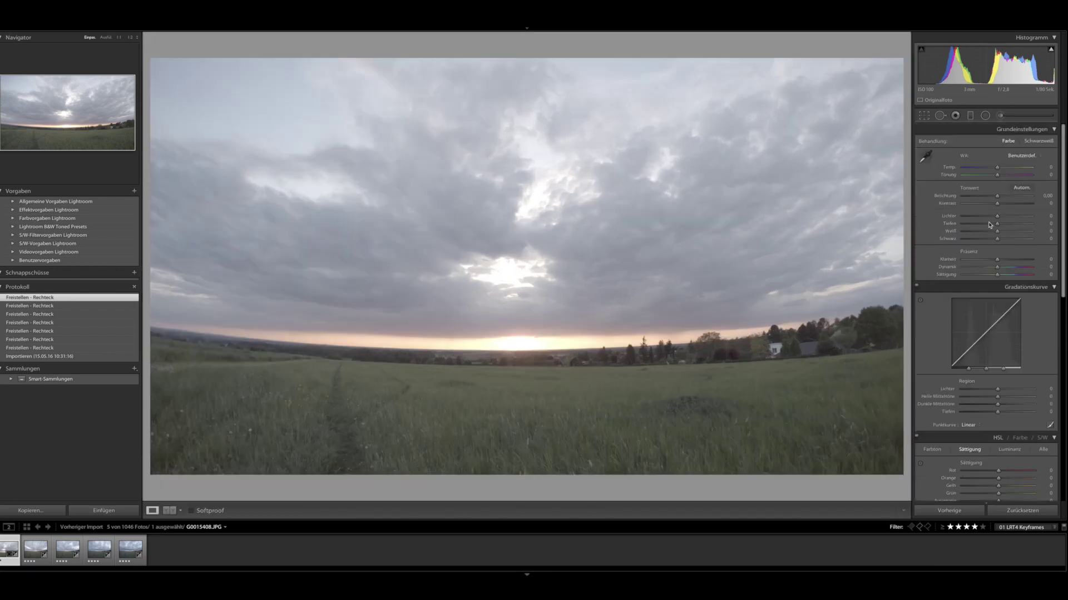
Set Basic edits: cooler purple temperature, exposure −0.65, highlights −79, shadows +71, clarity +19, vibrance +31, saturation +16.
left_click_drag(998, 168, 990, 199)
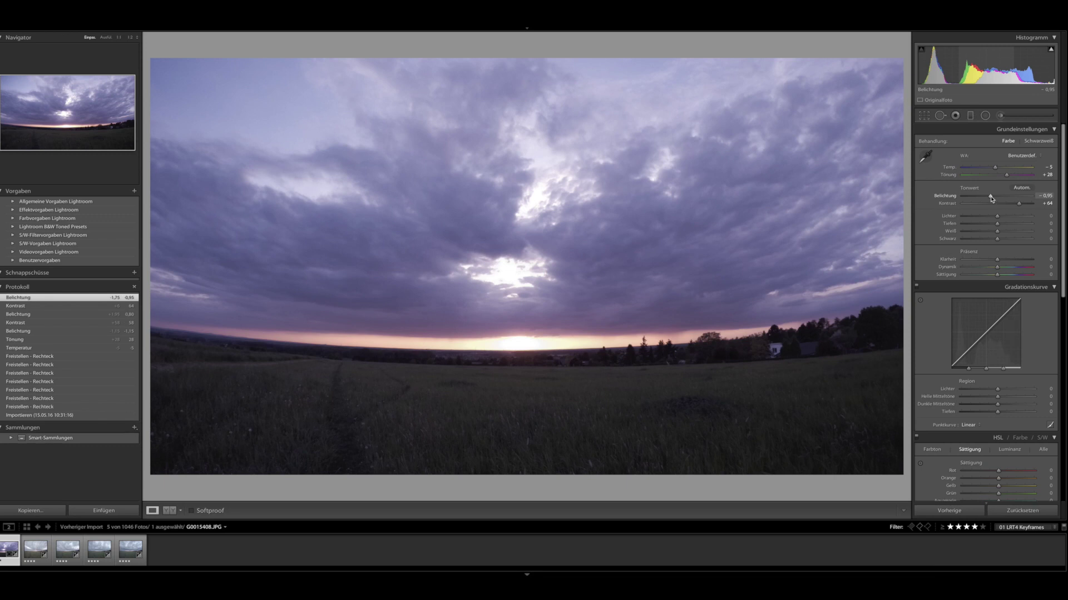
scroll(991, 198, "down", 1)
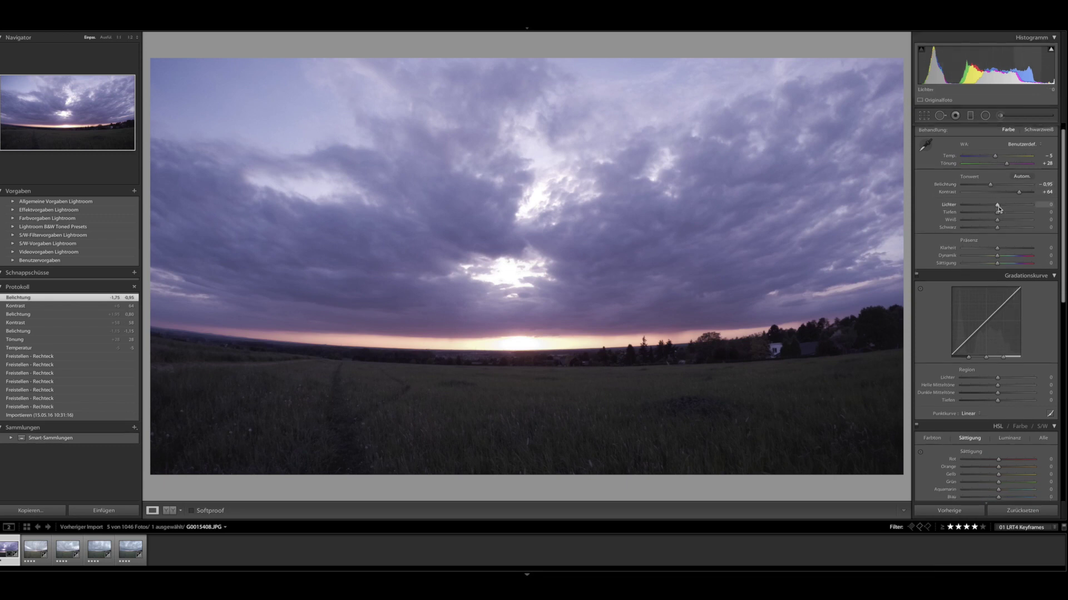
left_click_drag(996, 205, 1002, 228)
scroll(999, 250, "down", 2)
Set tone curve highlights +60, lights +5, darks −4, shadows −25, and lower vibrance.
scroll(1018, 314, "down", 3)
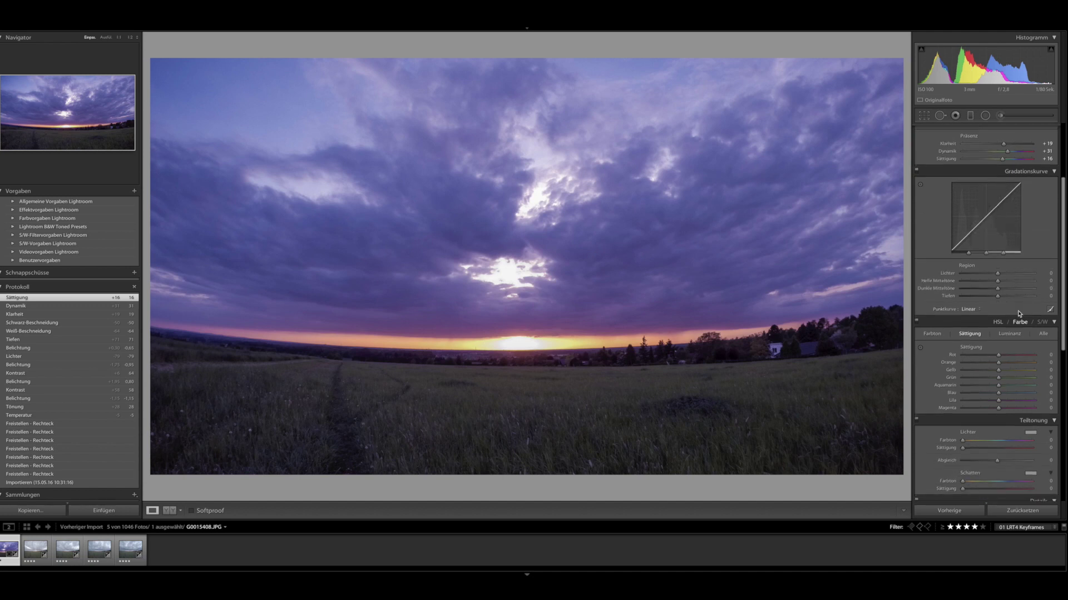
left_click_drag(998, 275, 1022, 274)
left_click_drag(1007, 151, 999, 160)
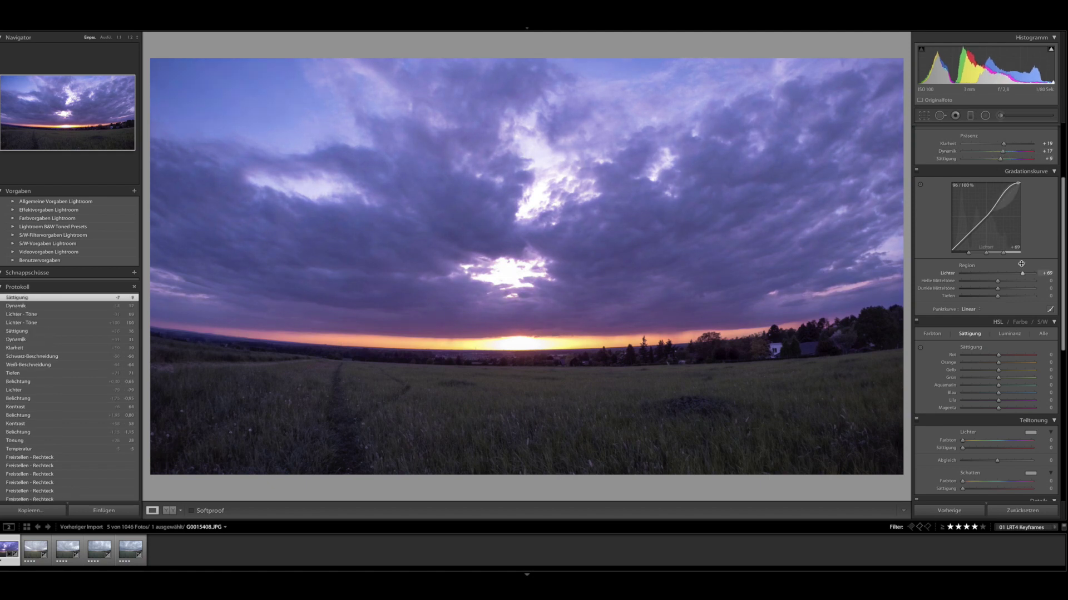
mouse_move(997, 281)
left_mouse_down()
mouse_move(1010, 284)
mouse_move(993, 282)
mouse_move(1007, 284)
mouse_move(990, 300)
left_mouse_up()
scroll(1001, 309, "down", 2)
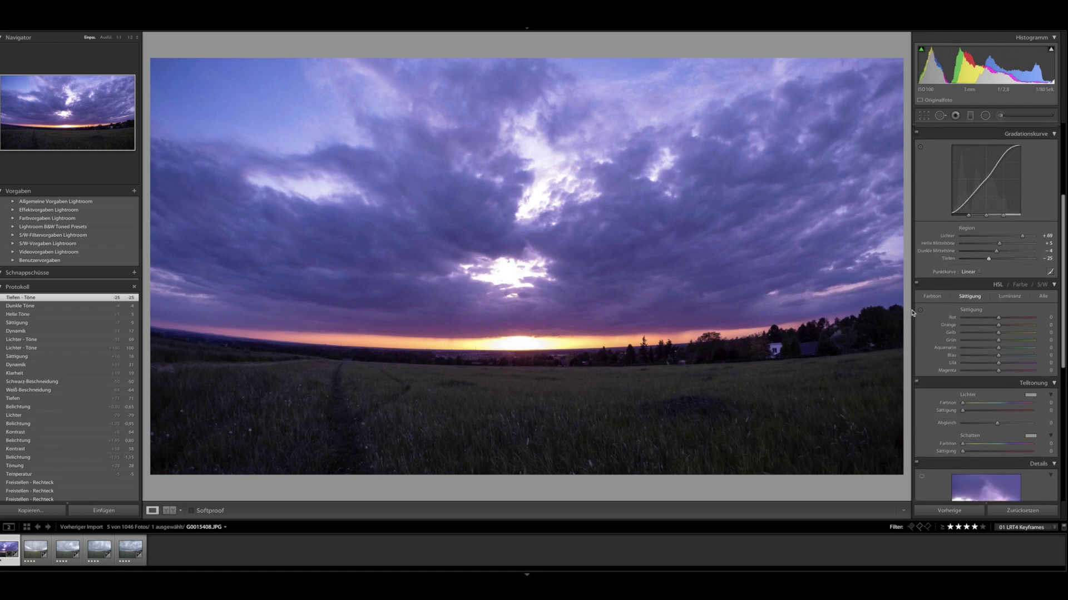
With the HSL saturation targeted tool, lower yellow and boost blue and purple in the sky.
left_click(920, 310)
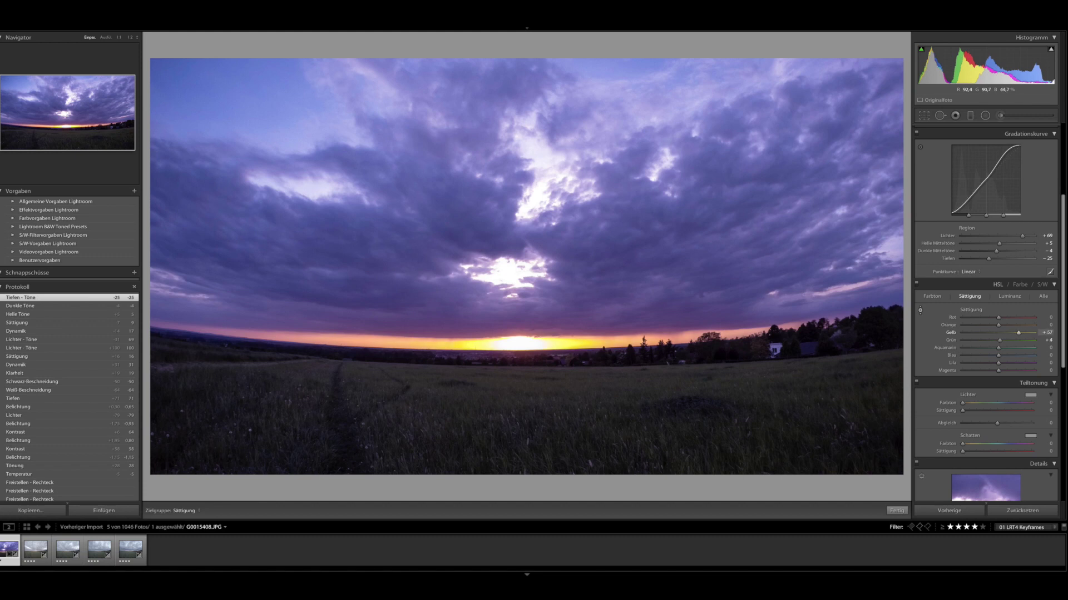
left_click_drag(578, 342, 579, 349)
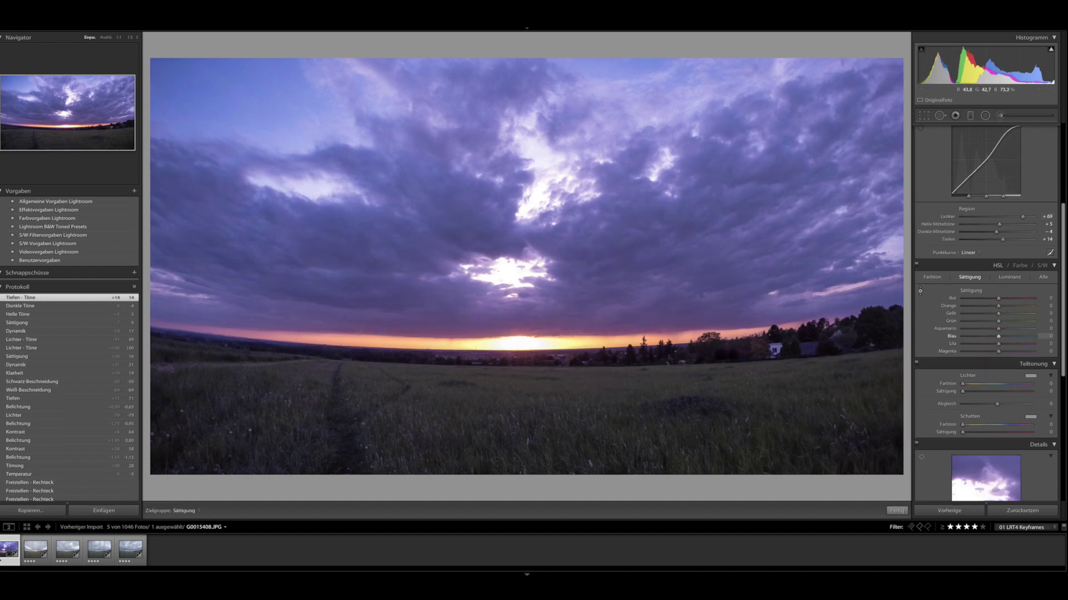
left_click_drag(443, 446, 443, 411)
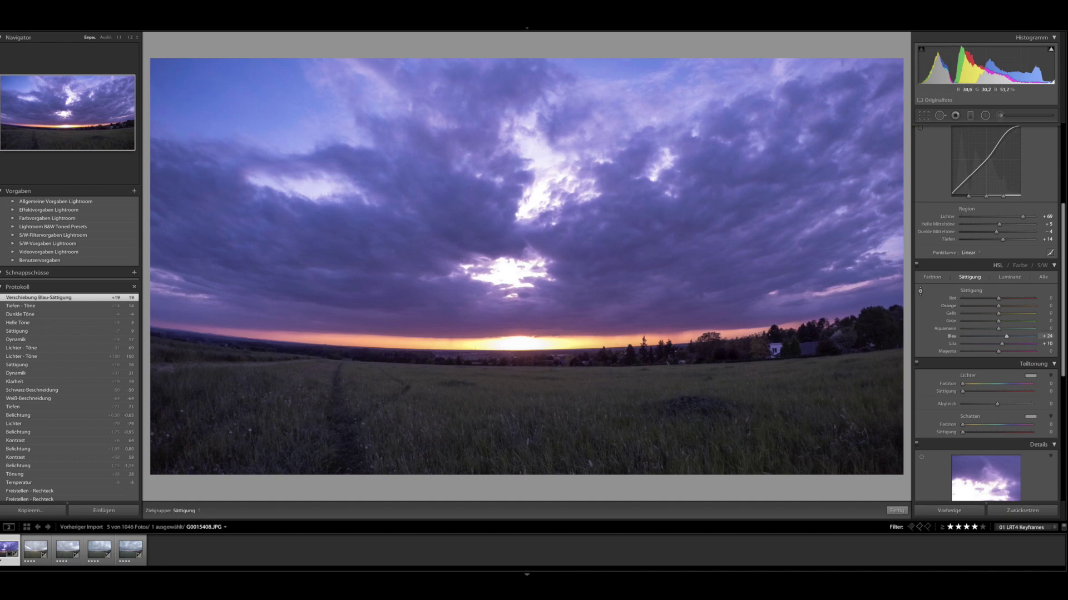
left_click_drag(389, 200, 389, 189)
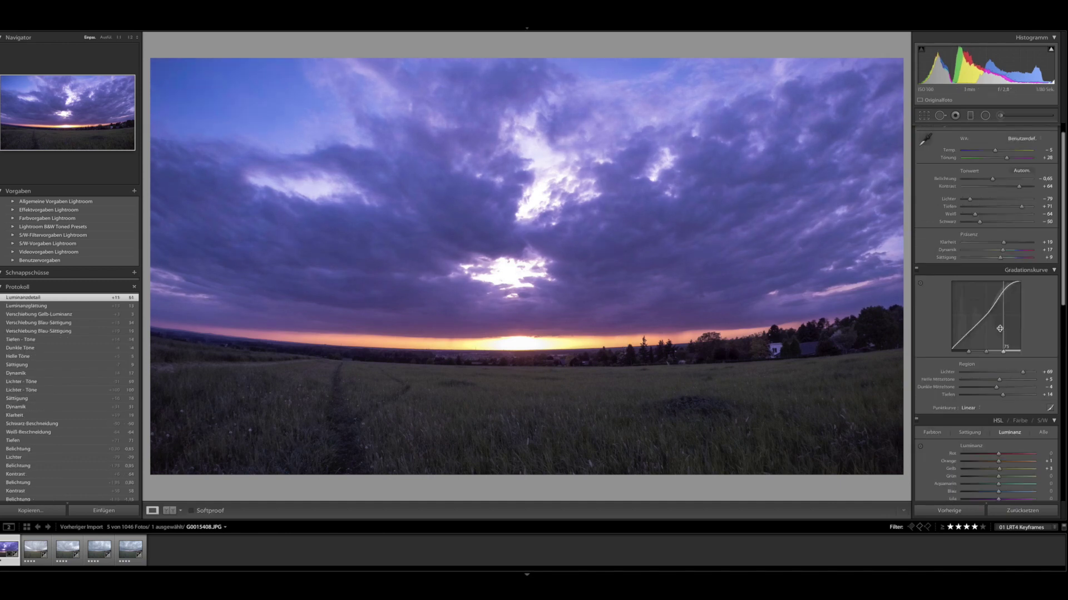
Reposition the top sky graduated filter and cool it to temperature −4.
scroll(985, 251, "up", 5)
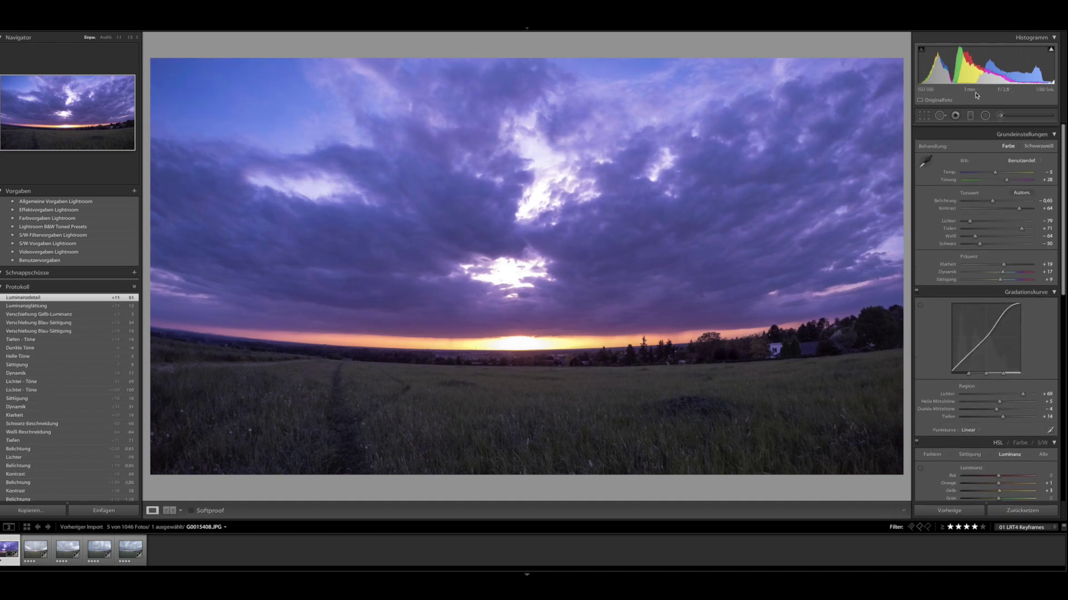
left_click(969, 116)
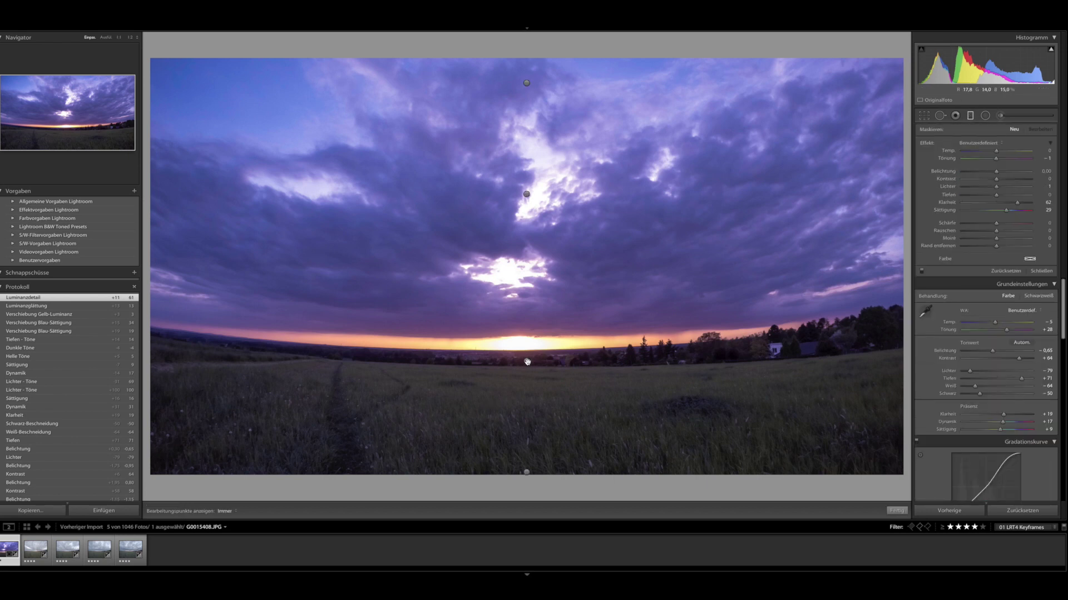
left_click(527, 362)
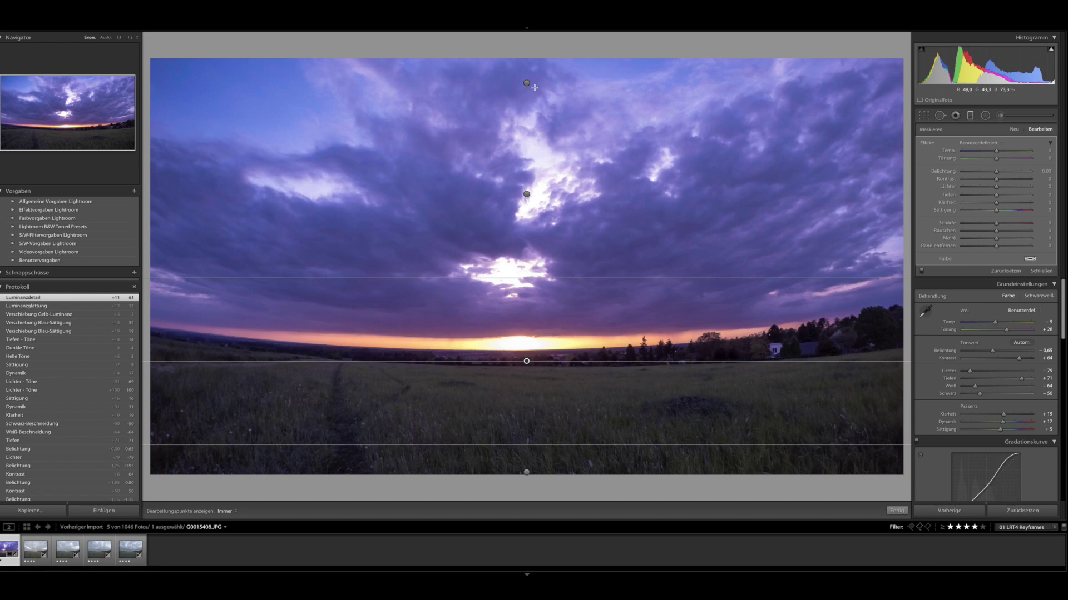
left_click(527, 84)
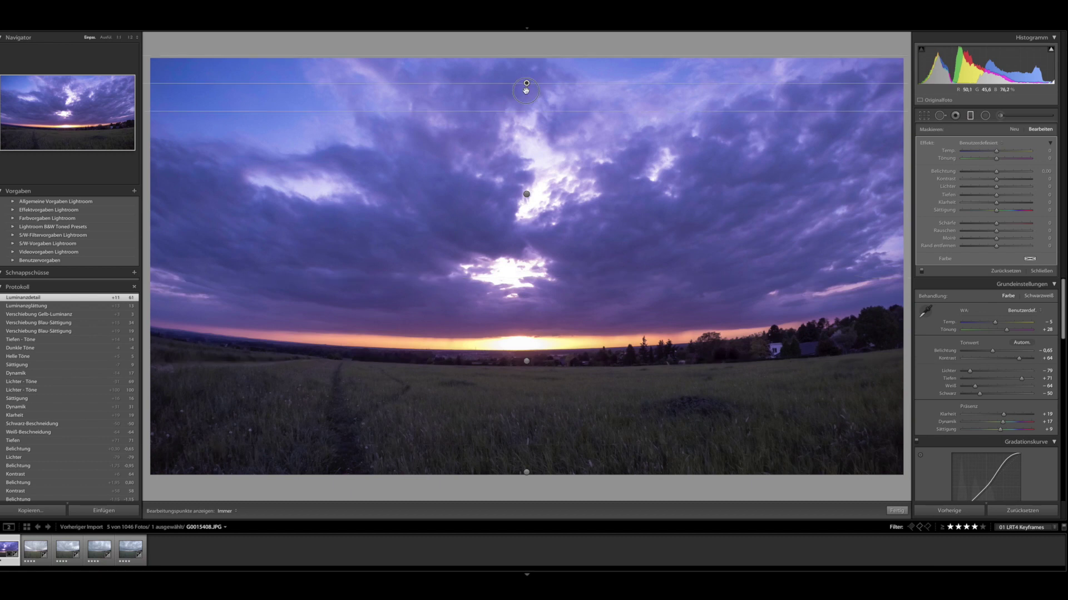
left_click_drag(527, 112, 531, 155)
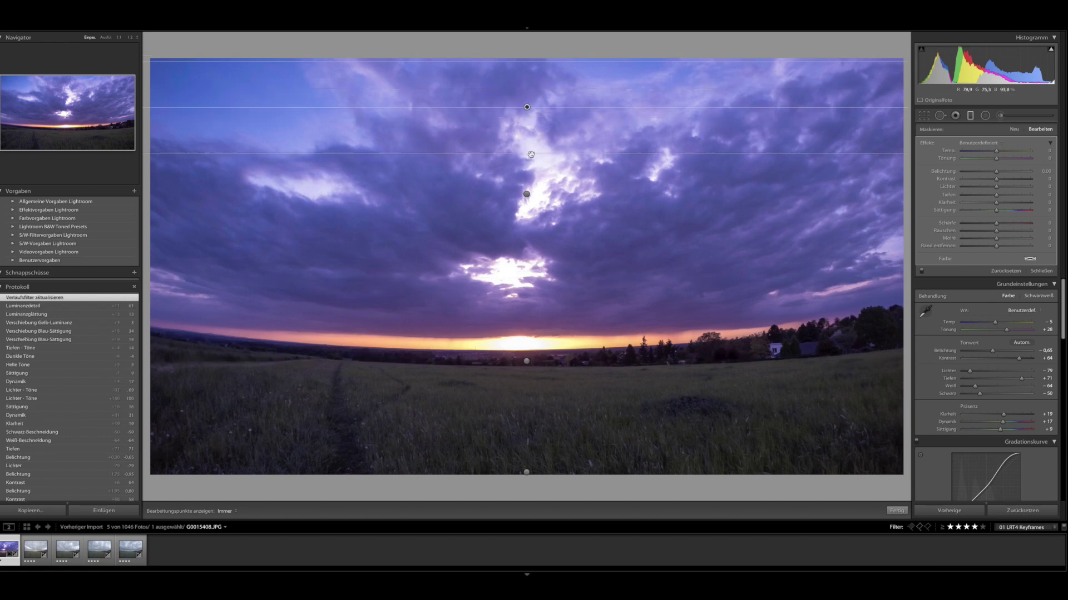
left_click_drag(540, 54, 539, 45)
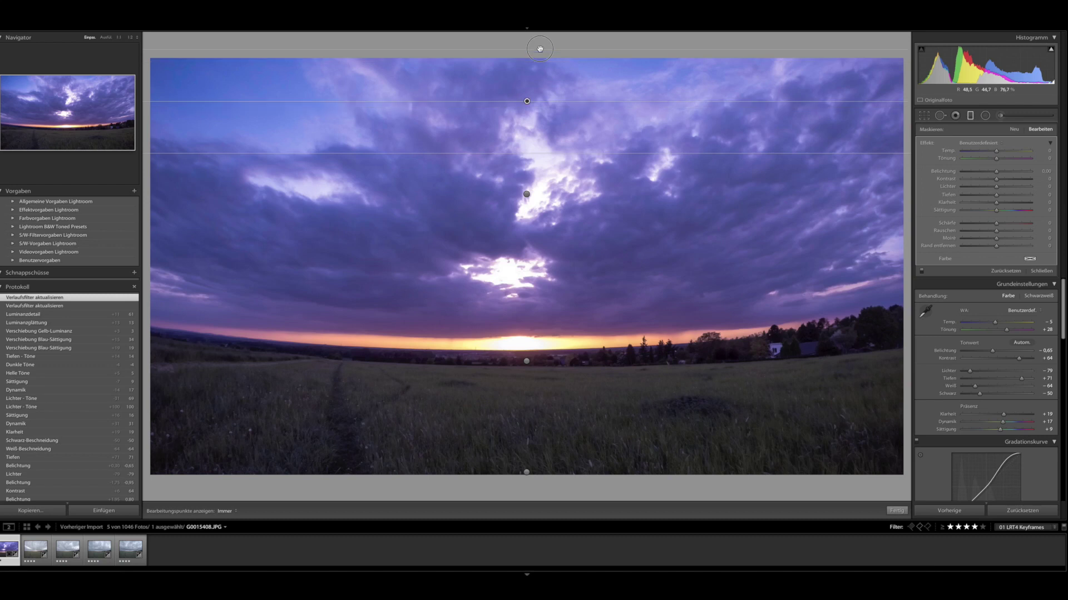
left_click_drag(995, 153, 993, 153)
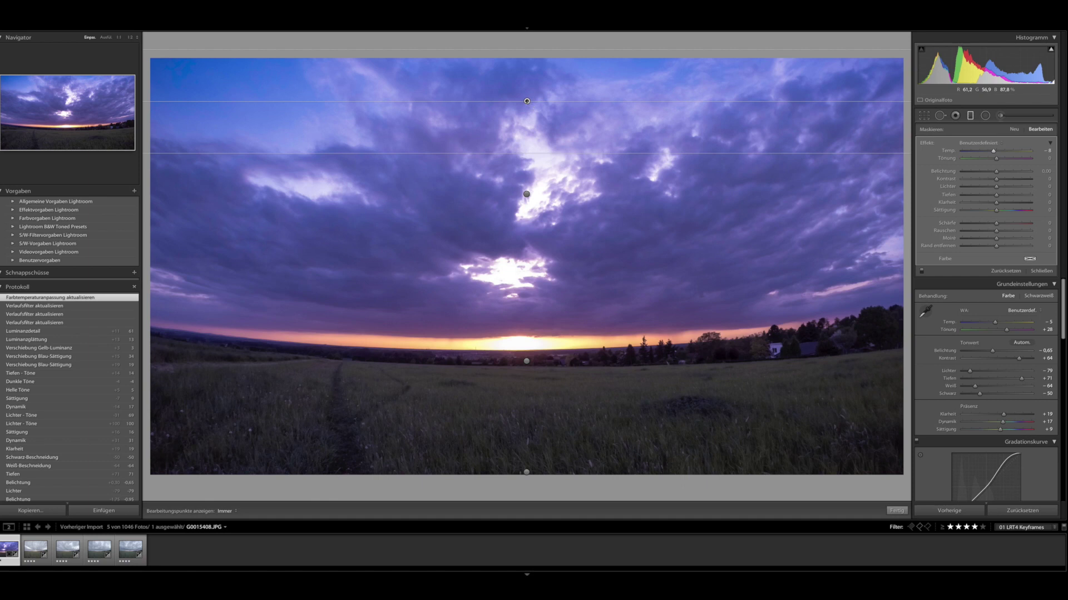
left_click_drag(527, 102, 532, 199)
Move the second graduated filter down toward the horizon and add clarity to the clouds.
left_click(527, 194)
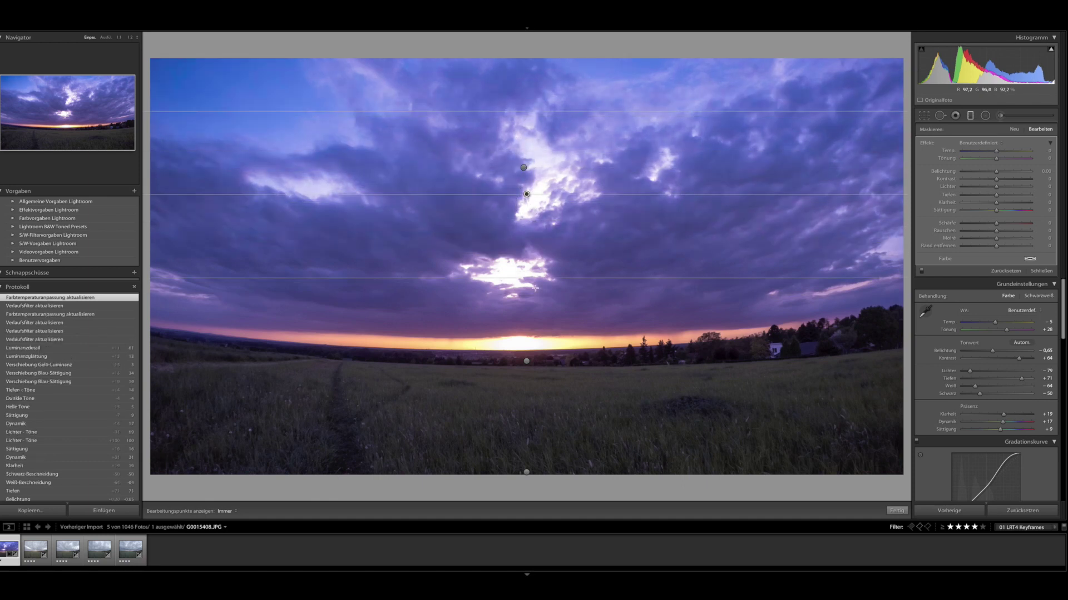
left_click_drag(525, 278, 526, 348)
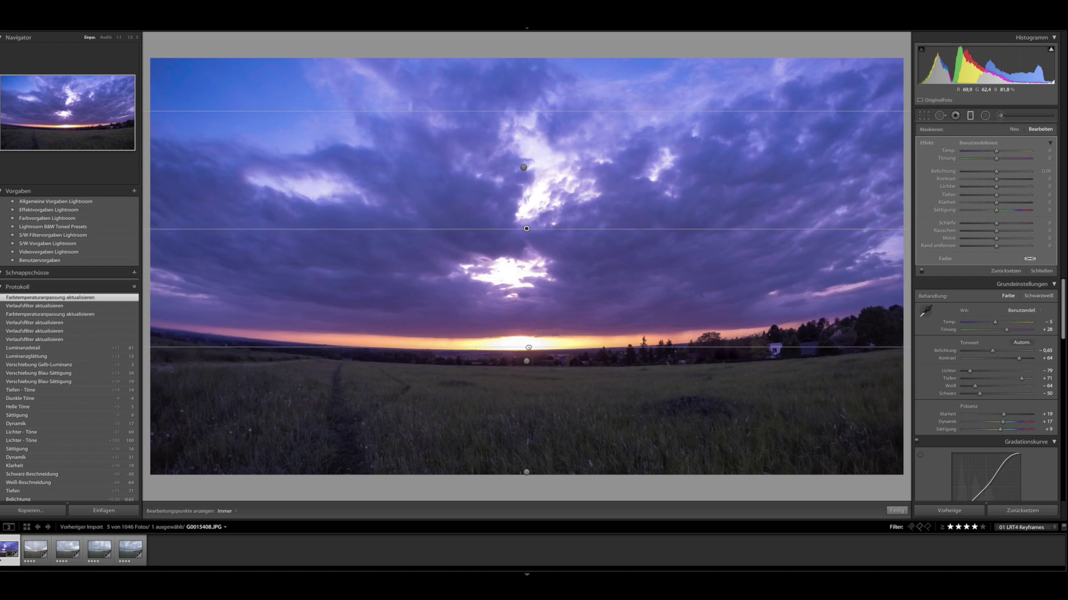
mouse_move(994, 204)
left_mouse_down()
mouse_move(1035, 208)
mouse_move(1015, 207)
left_mouse_up()
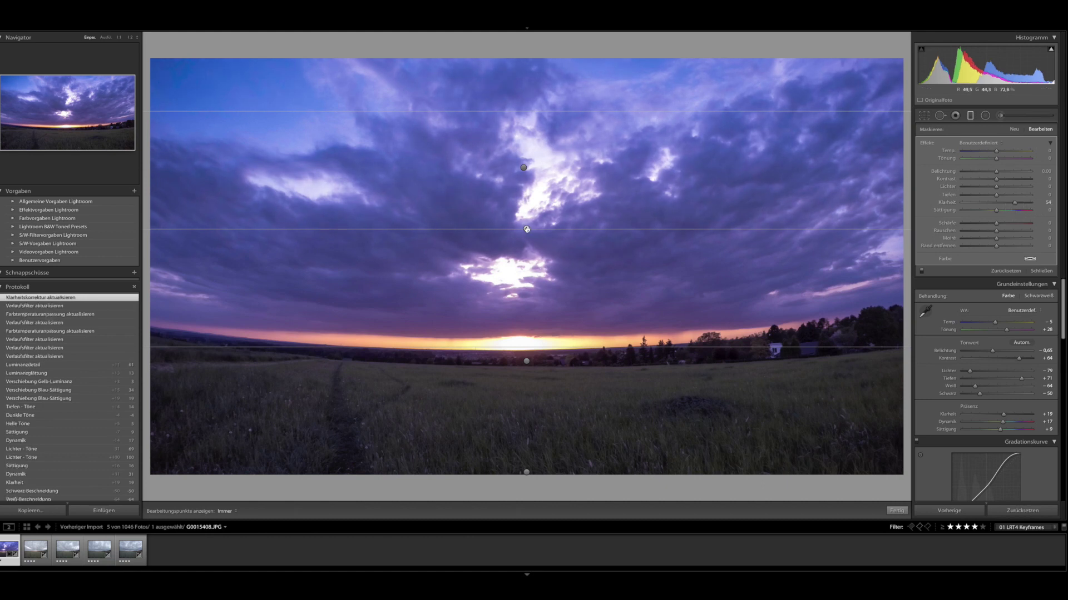
left_click_drag(526, 229, 529, 315)
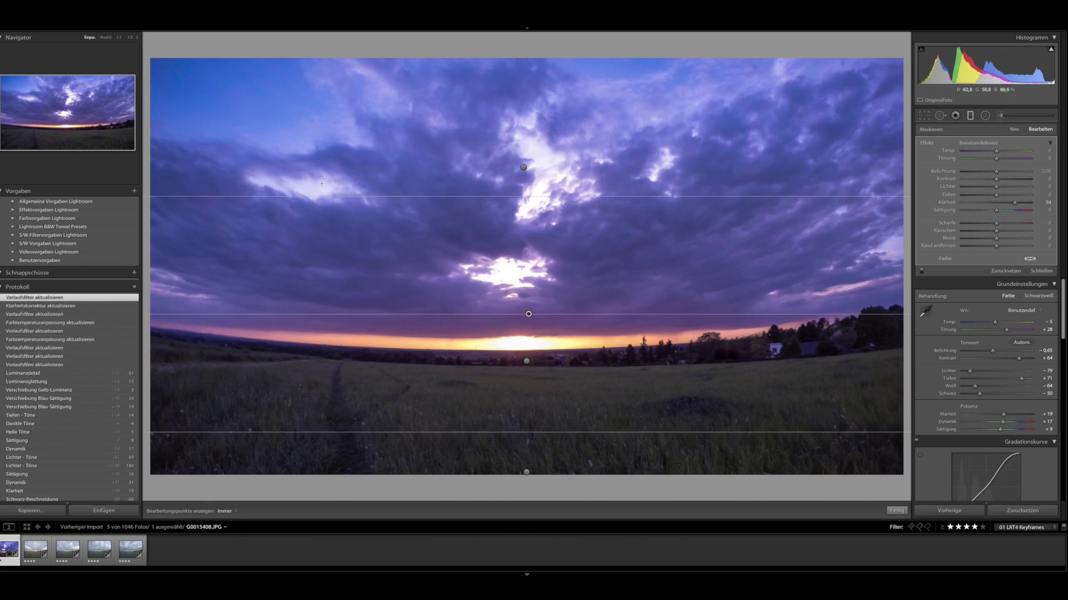
Narrow the horizon graduated filter and warm its temperature to about +26.
left_click(526, 362)
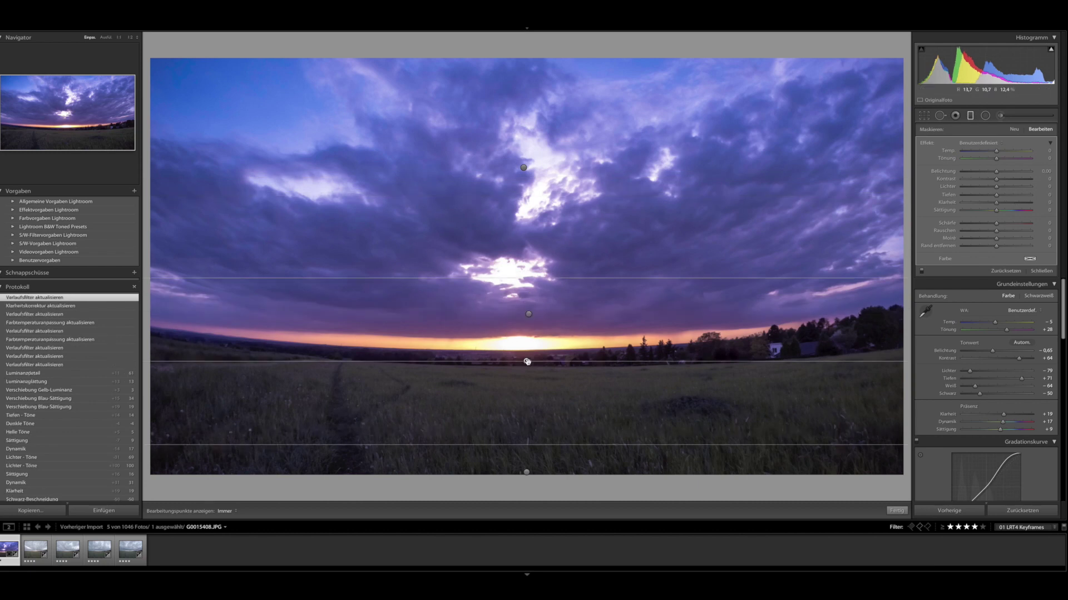
left_click_drag(541, 278, 514, 340)
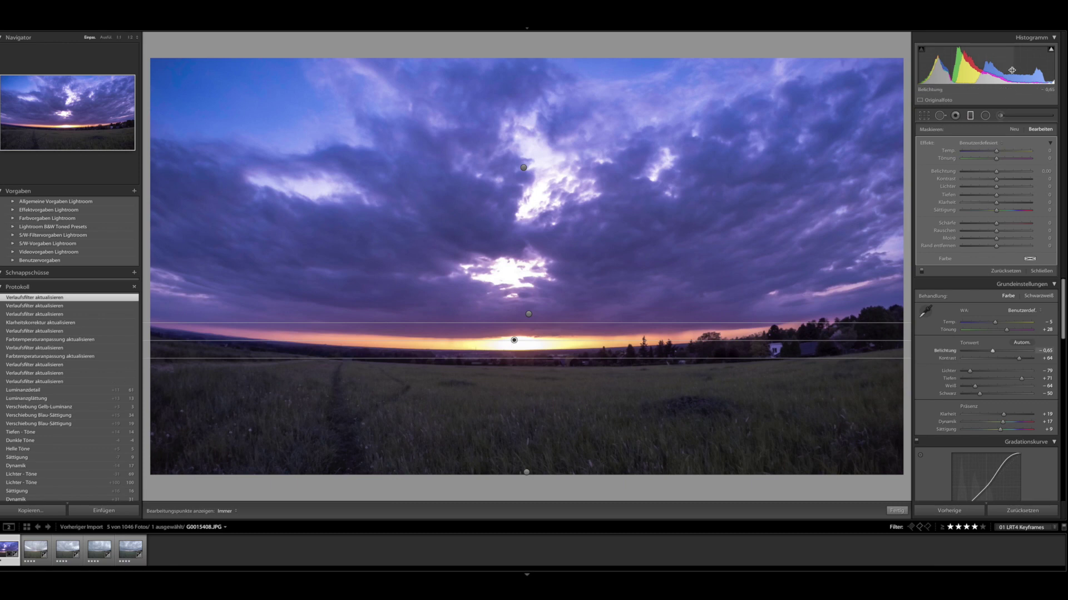
mouse_move(995, 151)
left_mouse_down()
mouse_move(1011, 155)
mouse_move(993, 163)
mouse_move(1006, 155)
left_mouse_up()
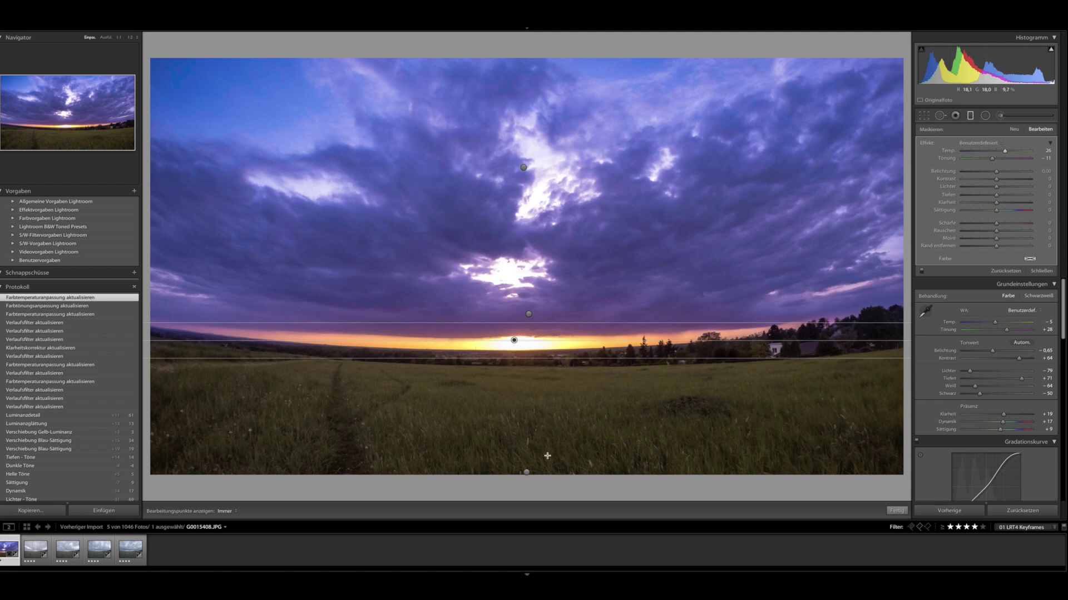
Move the bottom graduated filter over the grass, tint it green, set contrast 35, saturation +42.
left_click(526, 472)
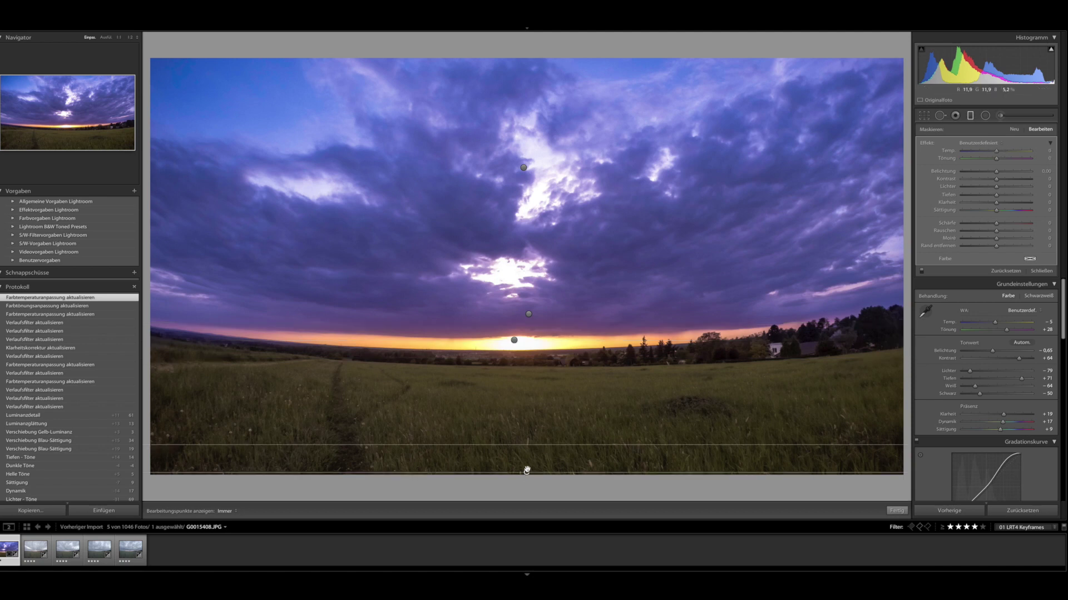
left_click_drag(527, 471, 527, 437)
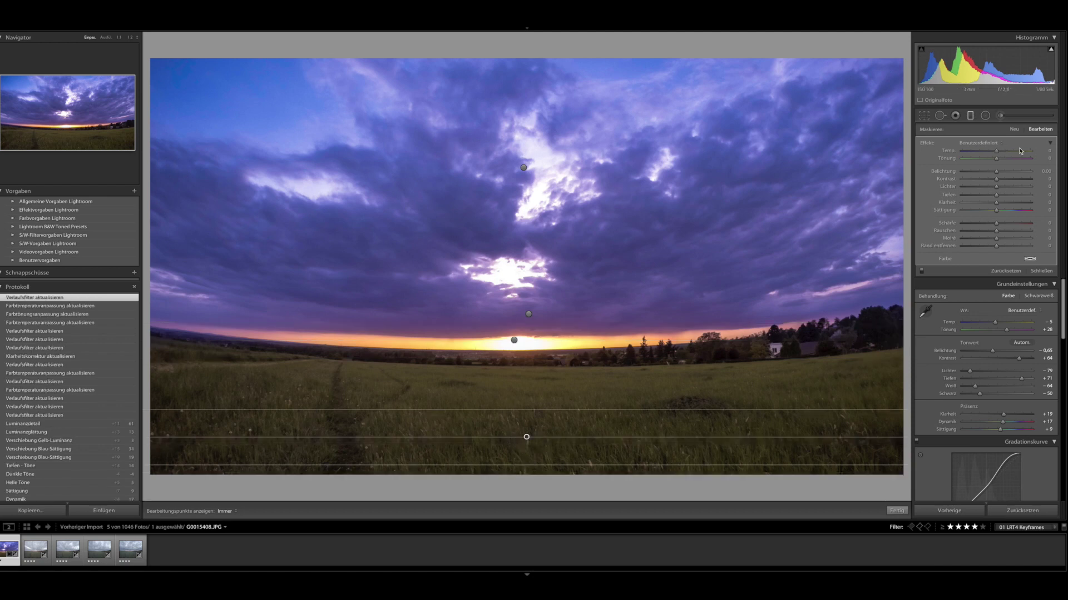
left_click_drag(996, 158, 954, 162)
left_click(522, 440)
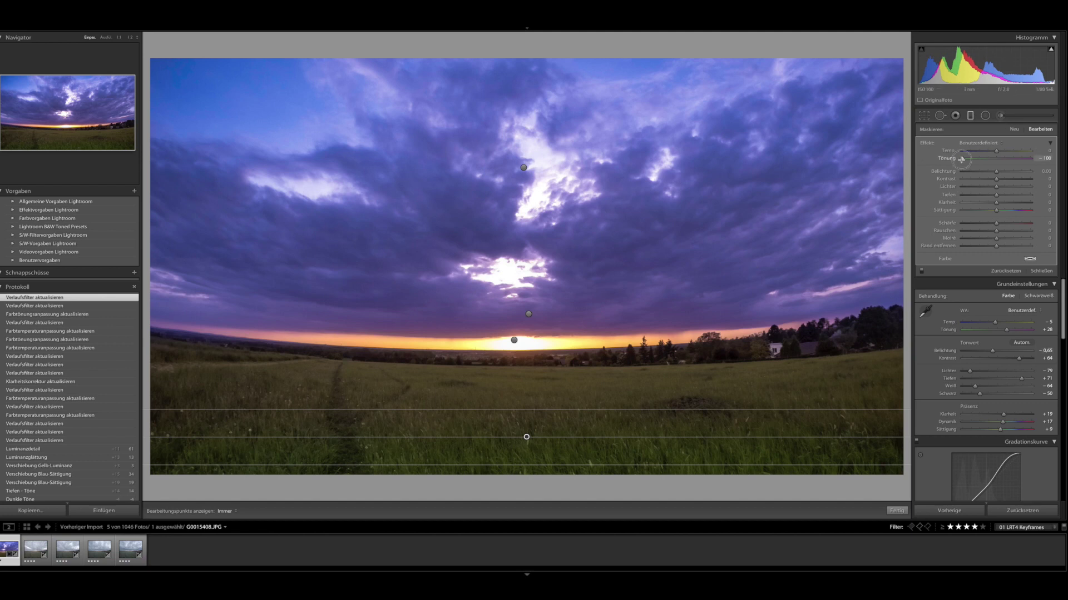
left_click_drag(961, 160, 977, 161)
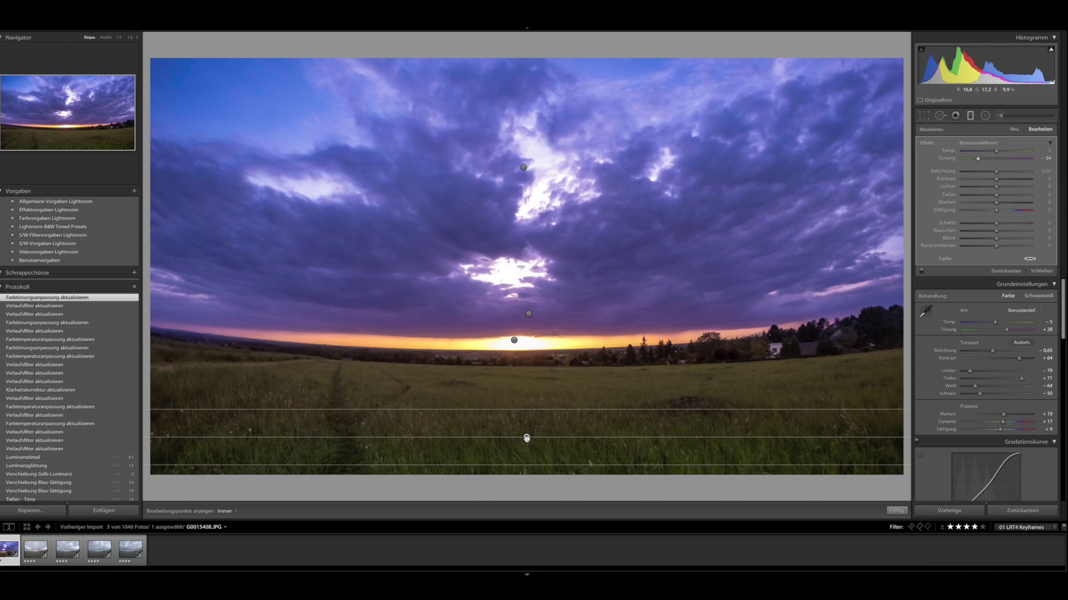
left_click_drag(526, 438, 525, 359)
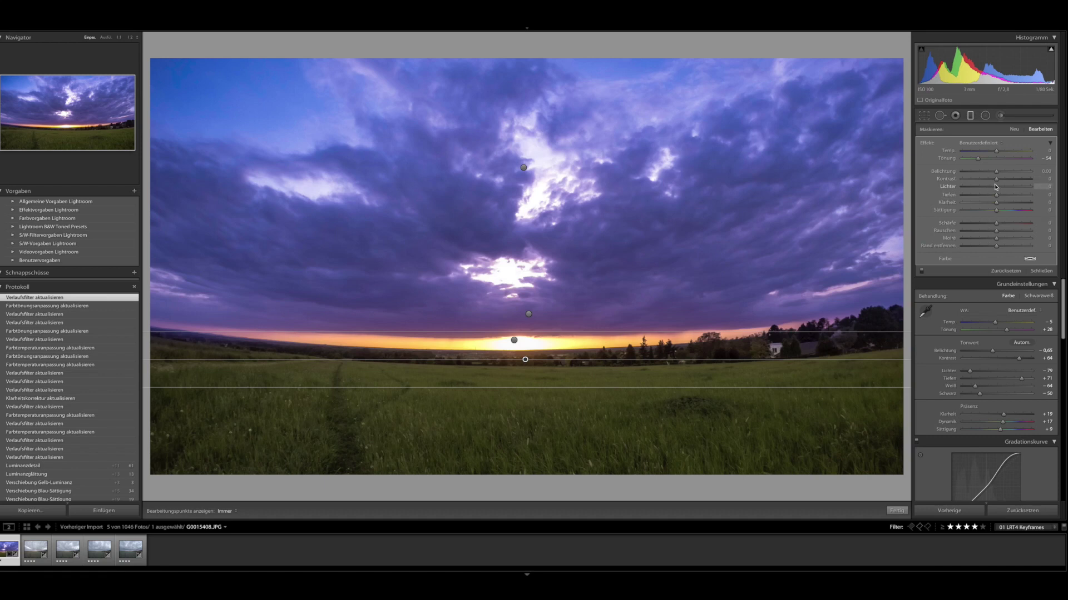
left_click_drag(996, 179, 1016, 179)
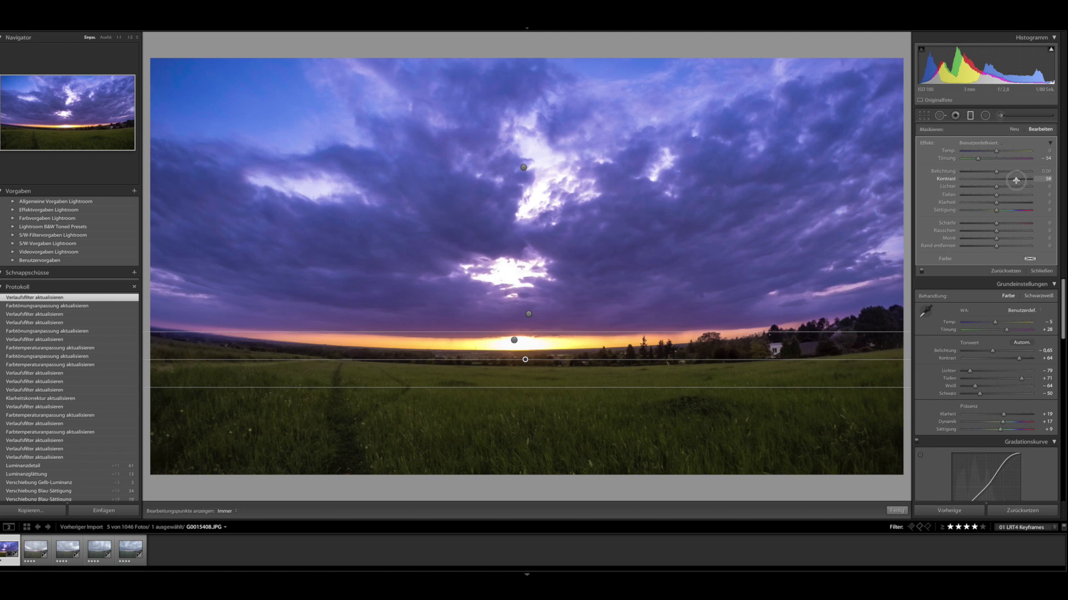
left_click_drag(1015, 180, 1007, 180)
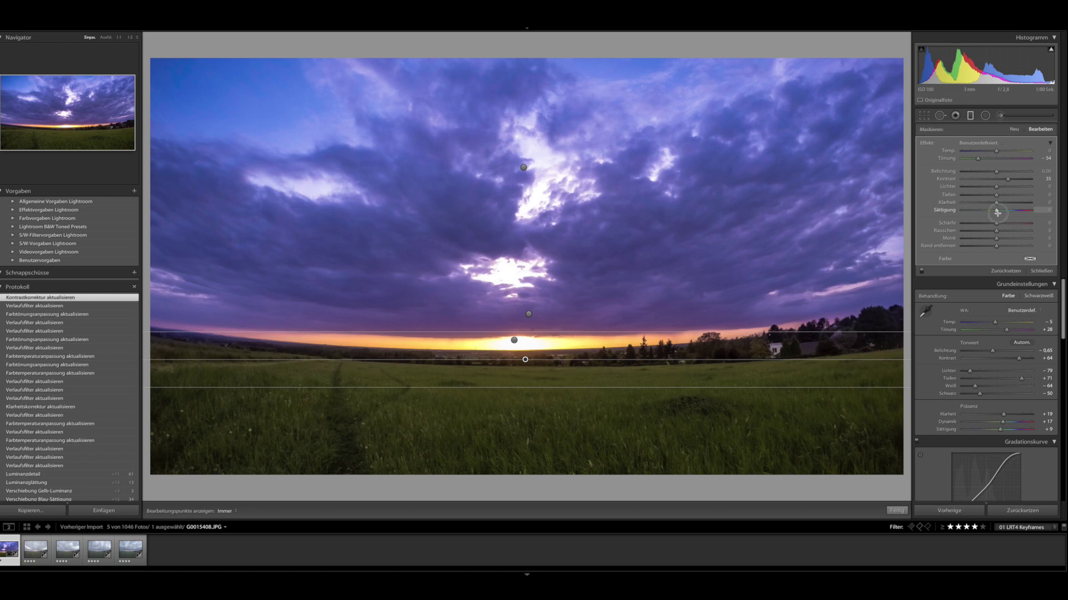
left_click_drag(996, 210, 1010, 214)
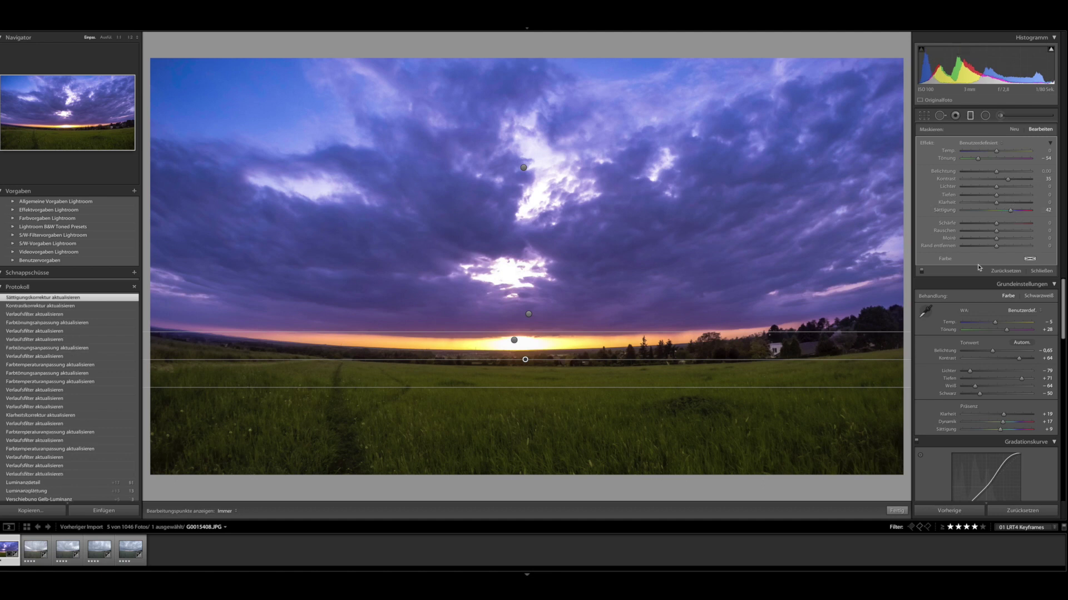
Add a flat radial filter on the setting sun, raising Temp and Klarheit to warm and sharpen it.
left_click(984, 116)
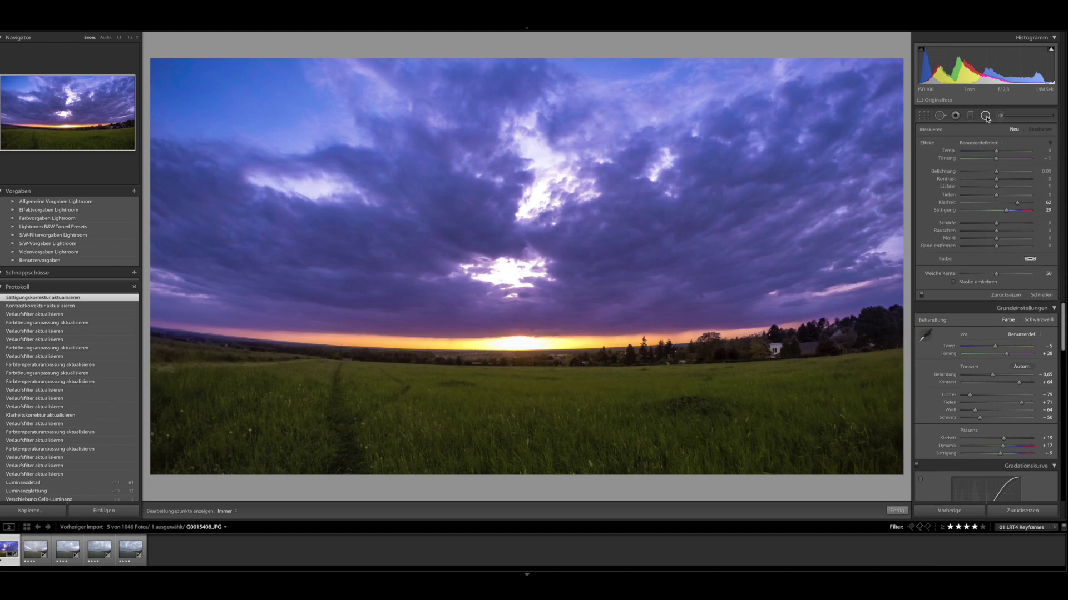
left_click(714, 277)
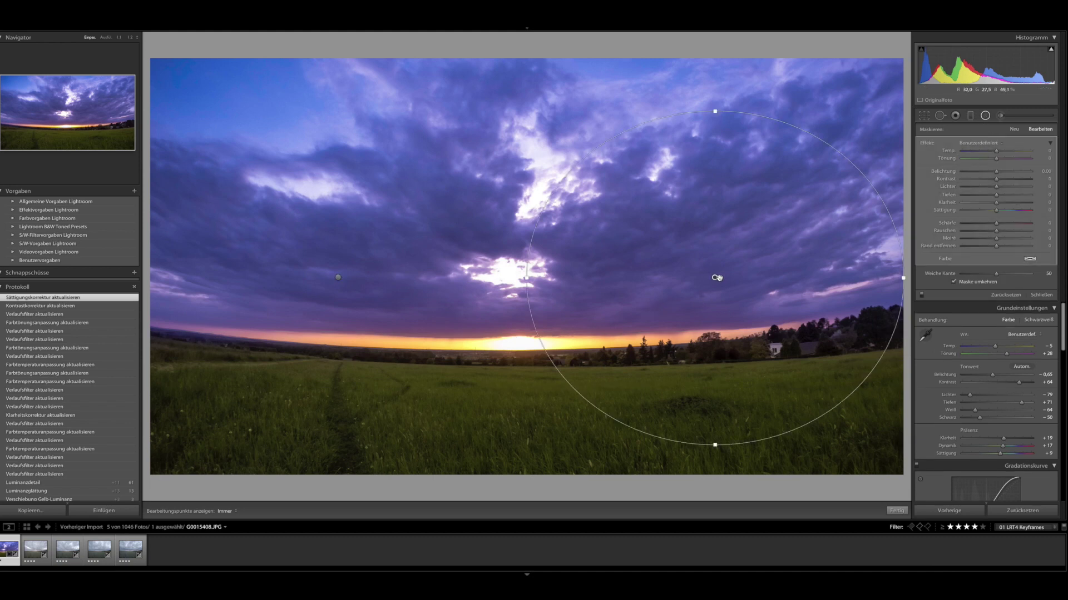
left_click_drag(715, 278, 506, 343)
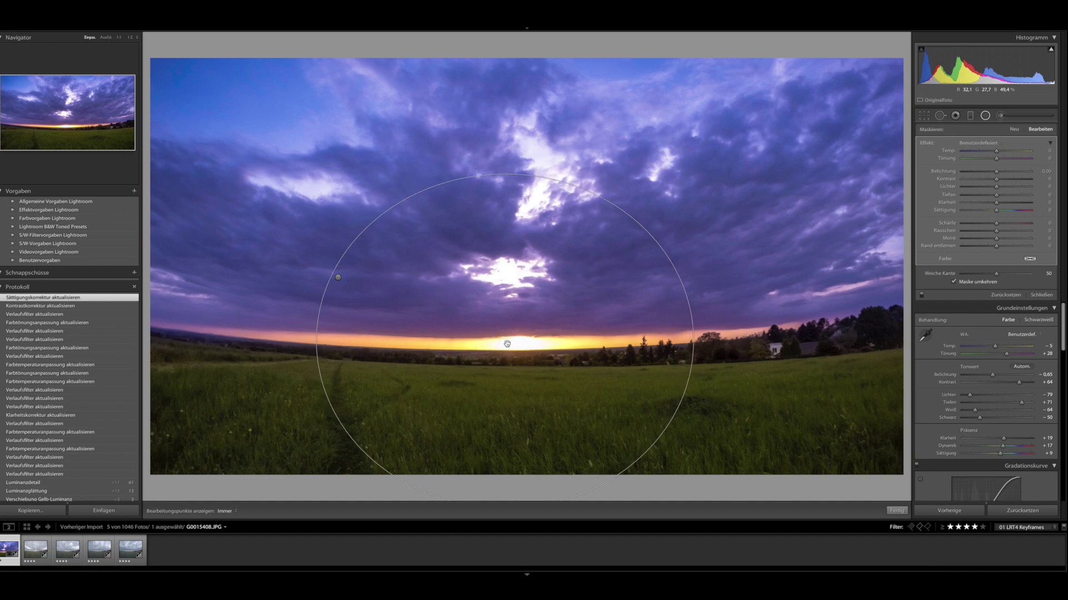
left_click_drag(506, 177, 502, 313)
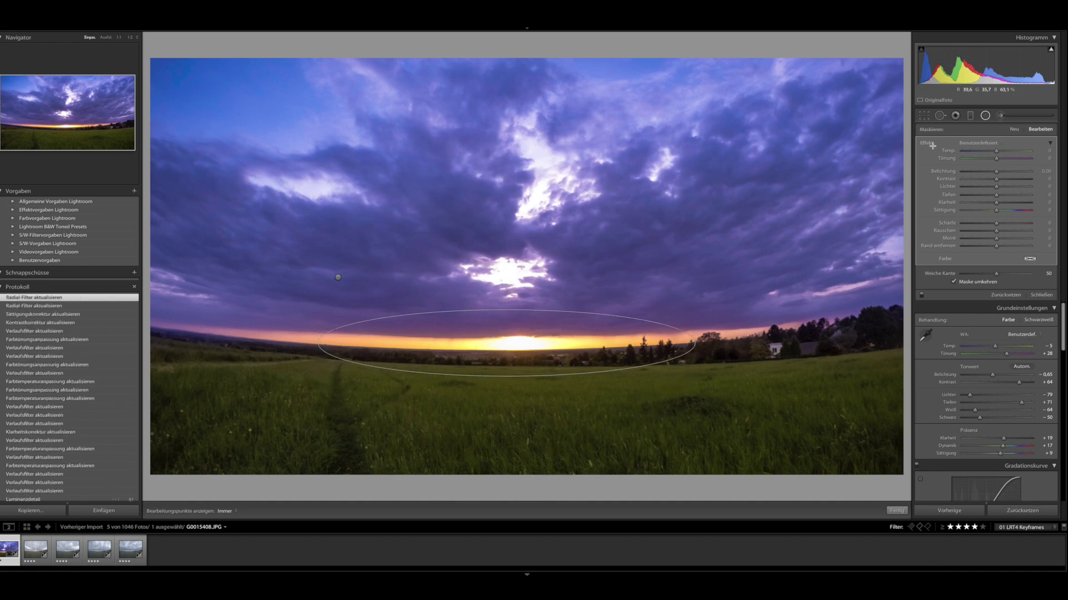
mouse_move(996, 151)
left_mouse_down()
mouse_move(1025, 154)
mouse_move(1001, 162)
left_mouse_up()
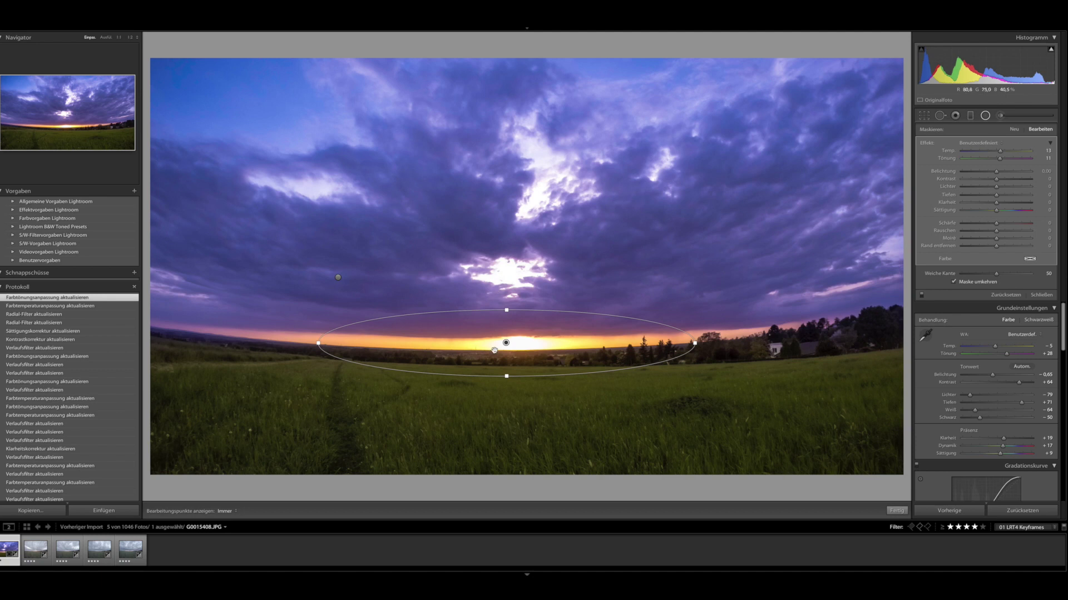
left_click_drag(995, 202, 1006, 204)
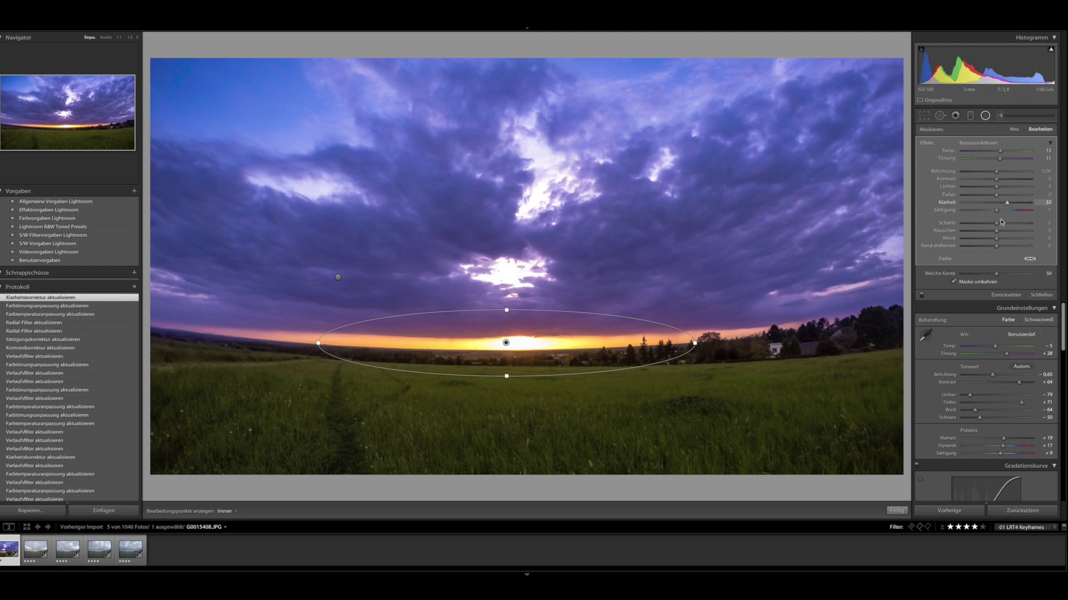
Add a second wide radial filter over the sky and raise its Klarheit to about +40.
left_click(338, 279)
left_click_drag(525, 279, 732, 273)
left_click_drag(364, 266, 565, 202)
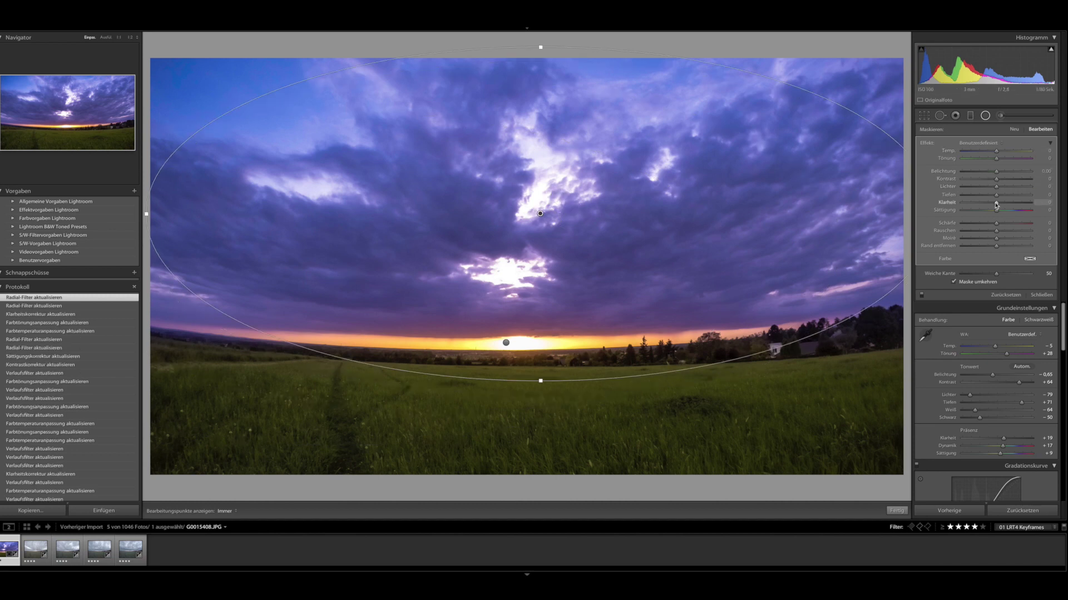
mouse_move(995, 204)
left_mouse_down()
mouse_move(1059, 209)
mouse_move(1009, 204)
left_mouse_up()
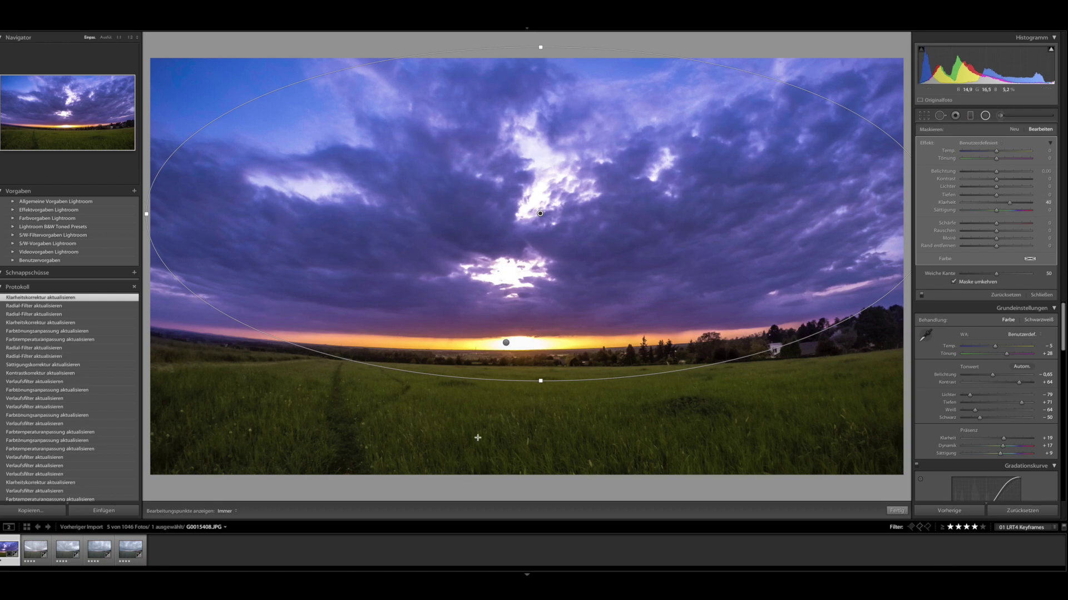
Brush the foreground grass at size 23,2, with Klarheit 100 and Kontrast 34.
left_click(1001, 115)
left_click_drag(962, 280, 977, 279)
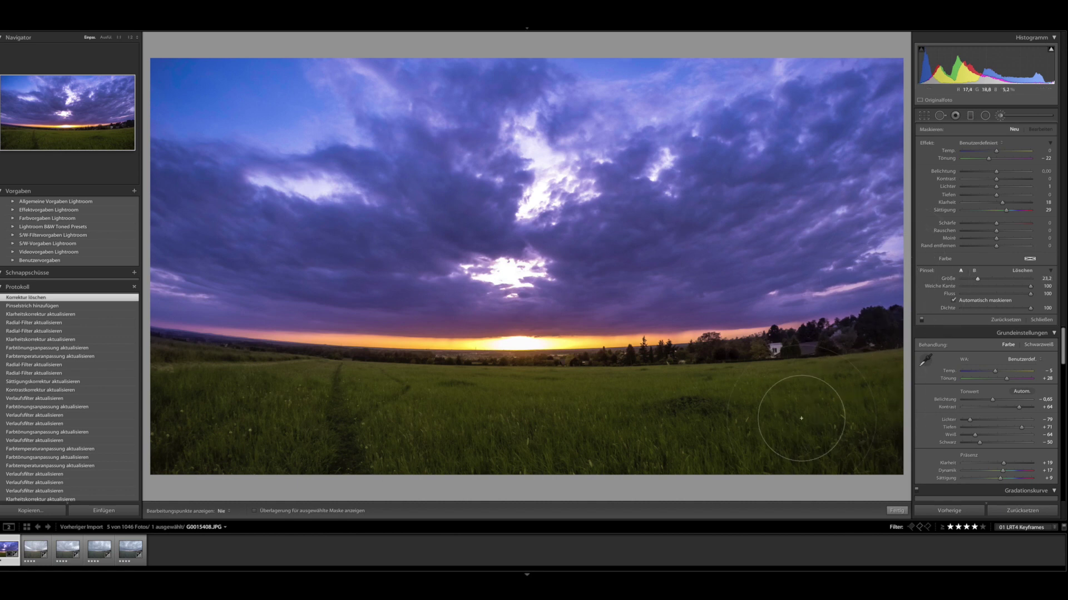
left_click(680, 441)
key("h")
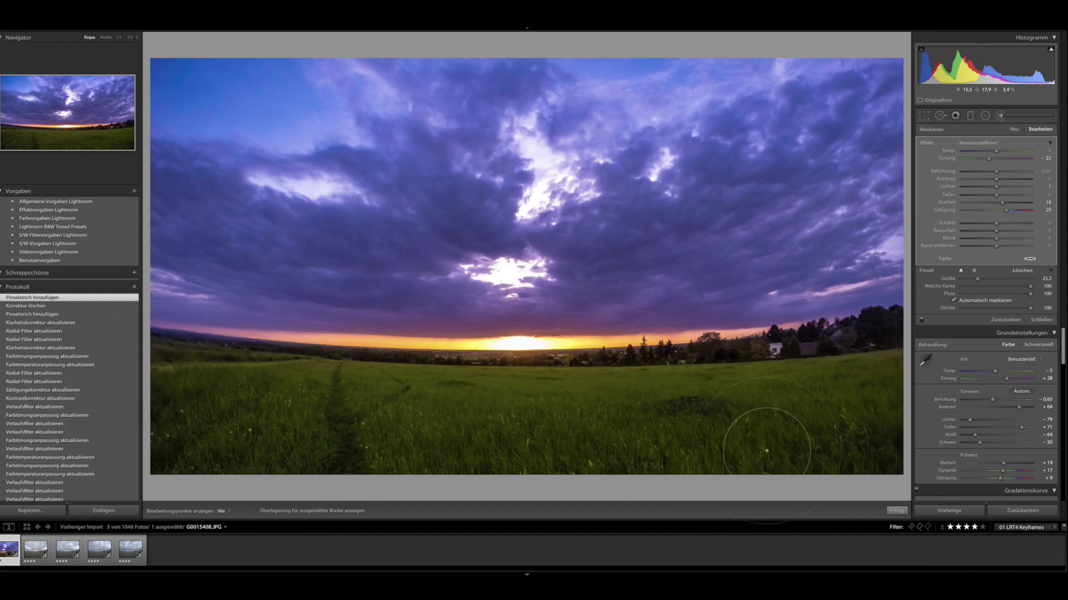
left_click_drag(318, 447, 314, 447)
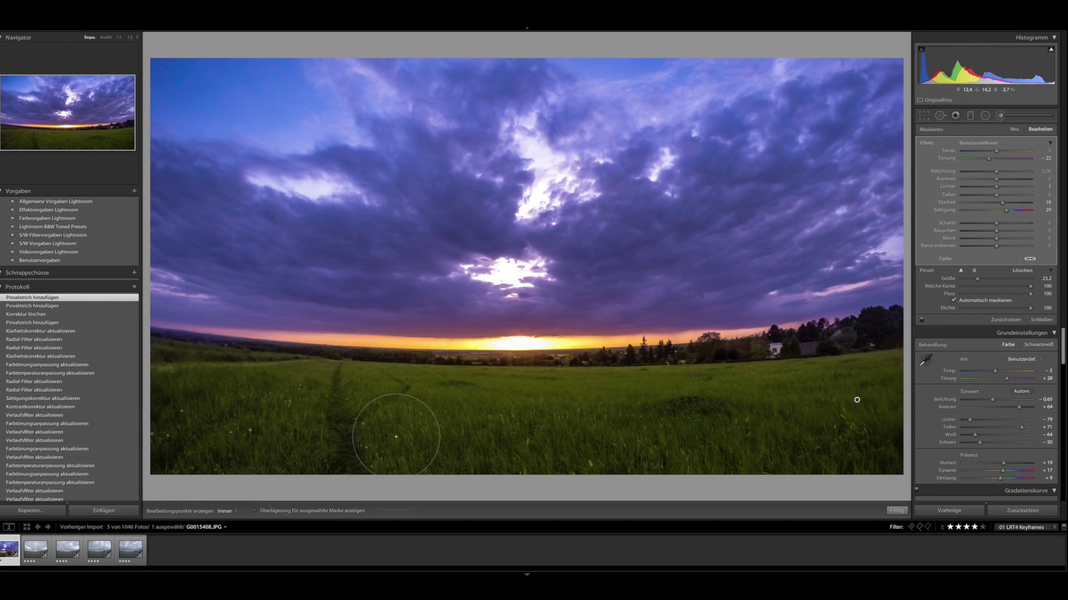
mouse_move(1005, 209)
left_mouse_down()
mouse_move(1037, 209)
mouse_move(1018, 210)
left_mouse_up()
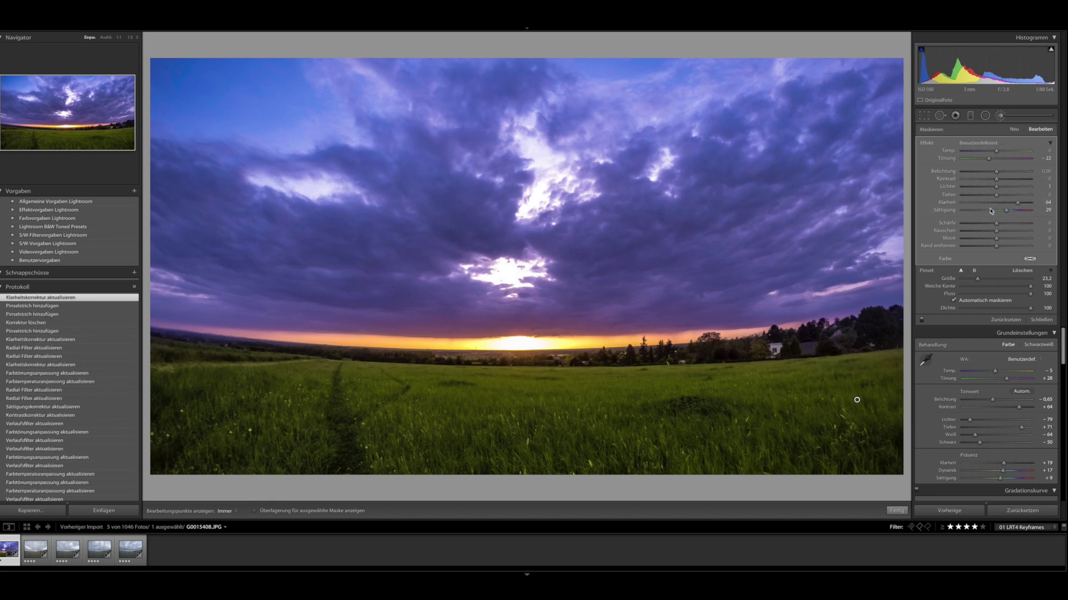
left_click_drag(995, 179, 1008, 184)
Close the brush, cycle Before/After through side-by-side and top/bottom layouts, then return to Loupe view.
key("k")
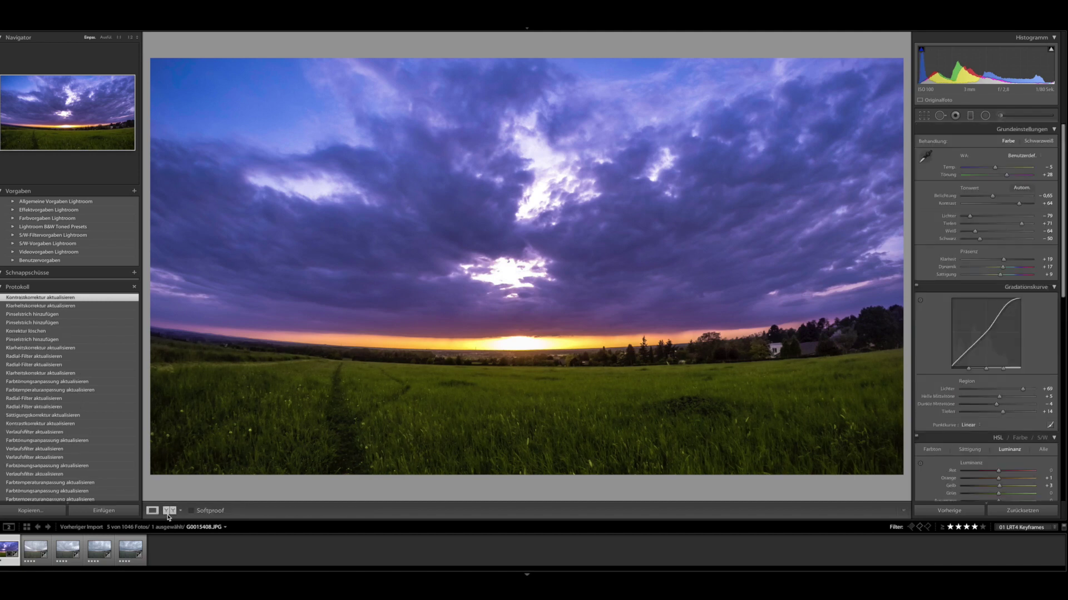
left_click(169, 511)
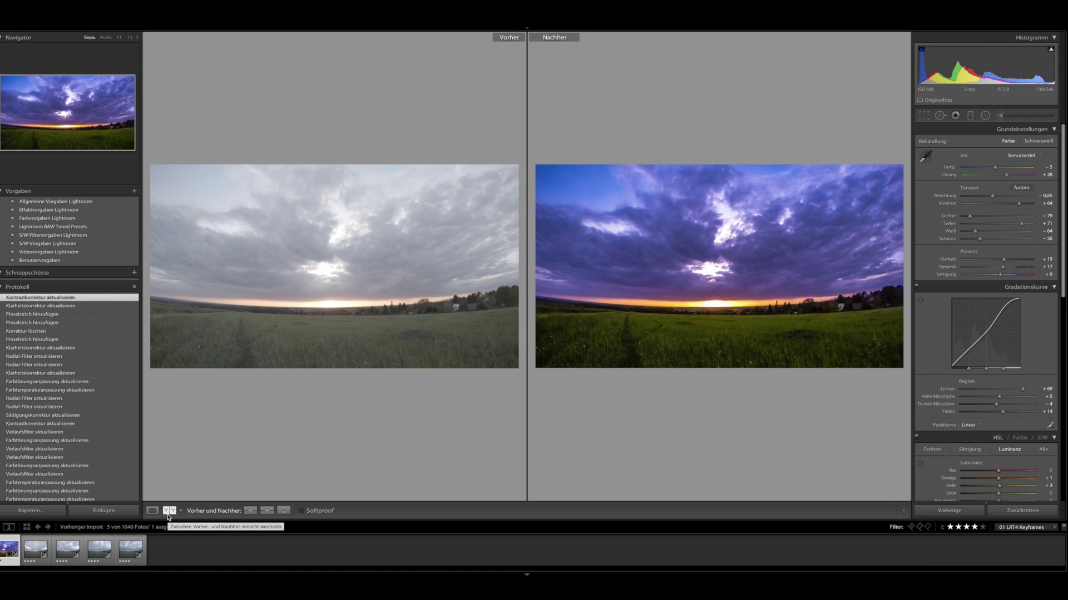
left_click(168, 514)
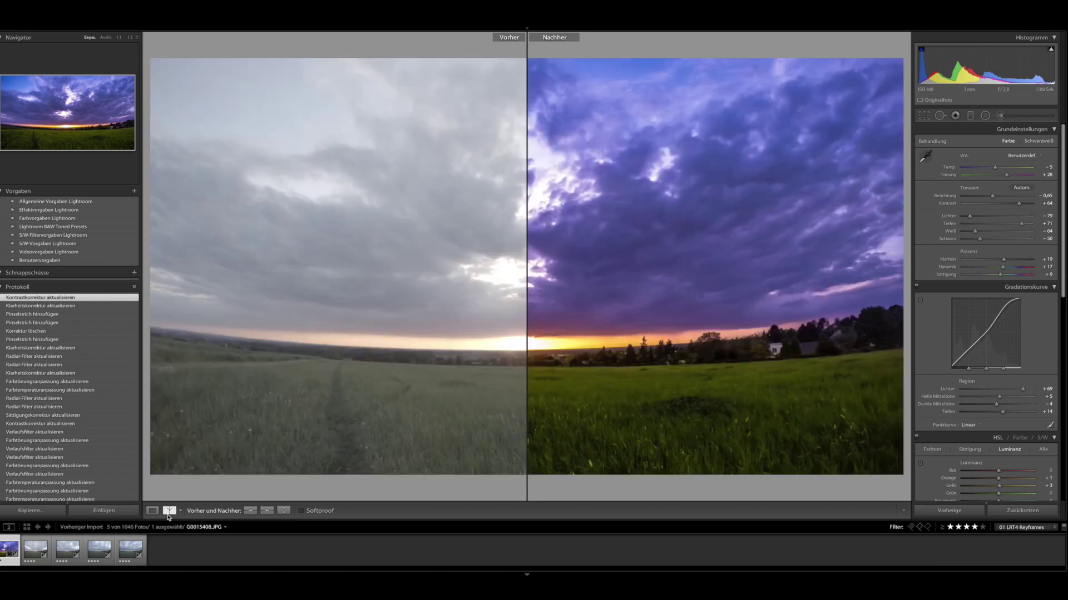
left_click(168, 514)
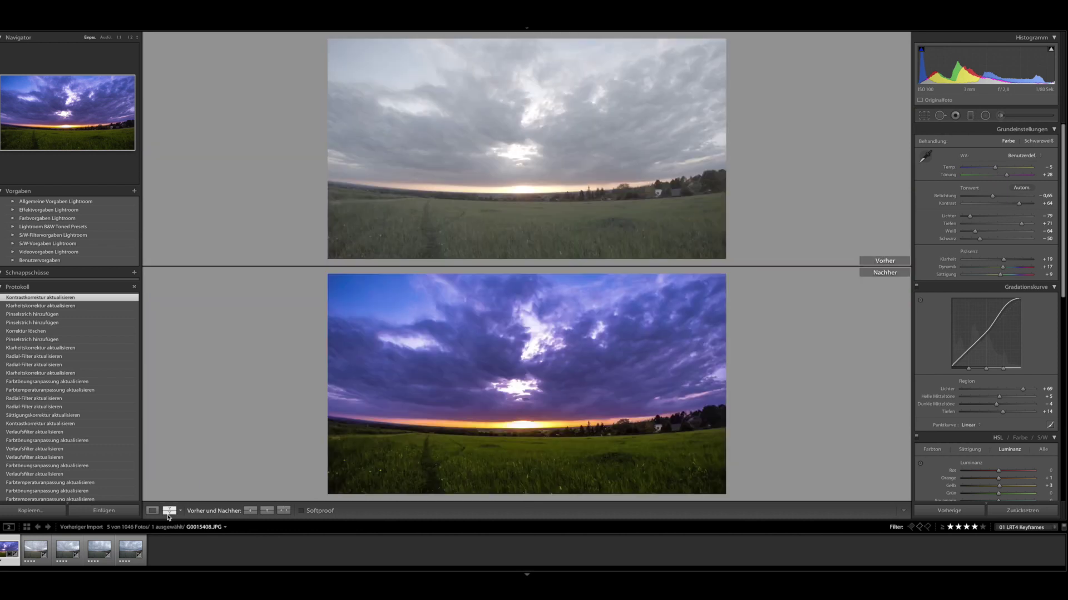
left_click(168, 514)
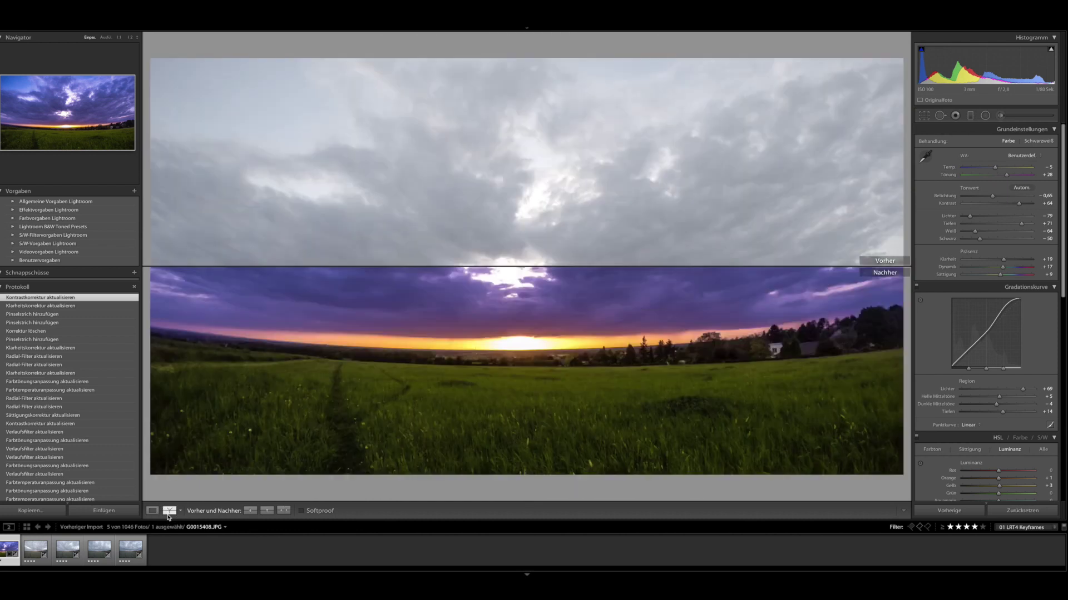
left_click(151, 511)
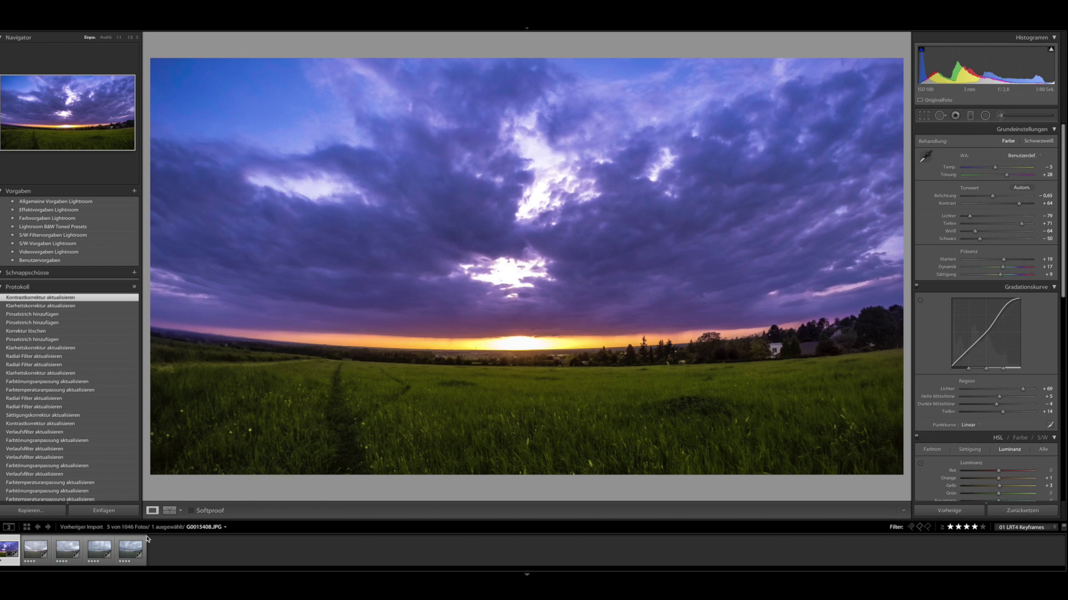
Copy the first keyframe's grading and paste it onto the other keyframes.
left_click(30, 510)
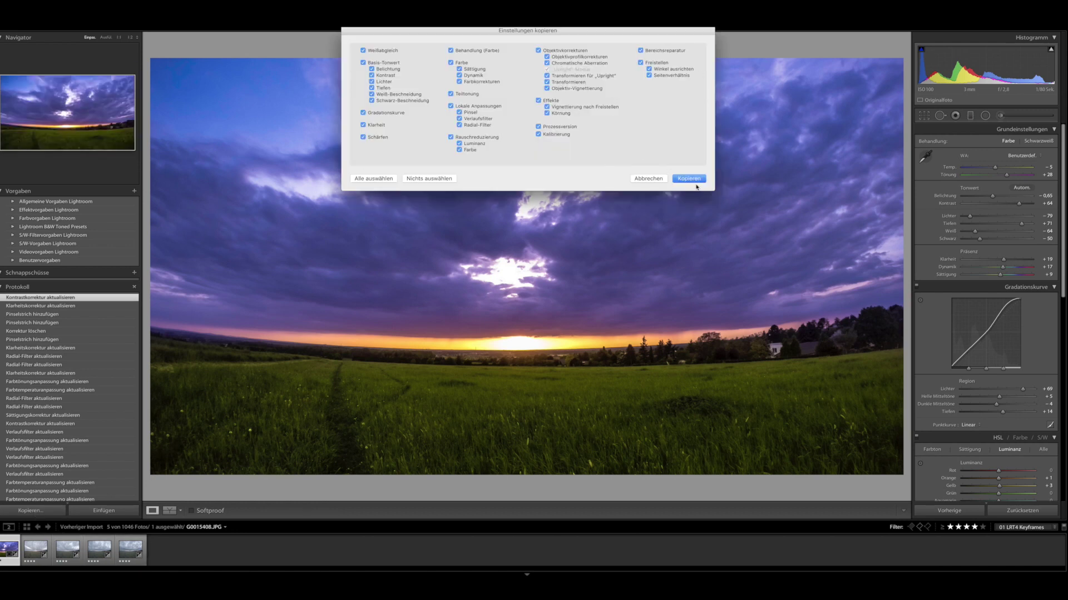
left_click(694, 180)
left_click(35, 553)
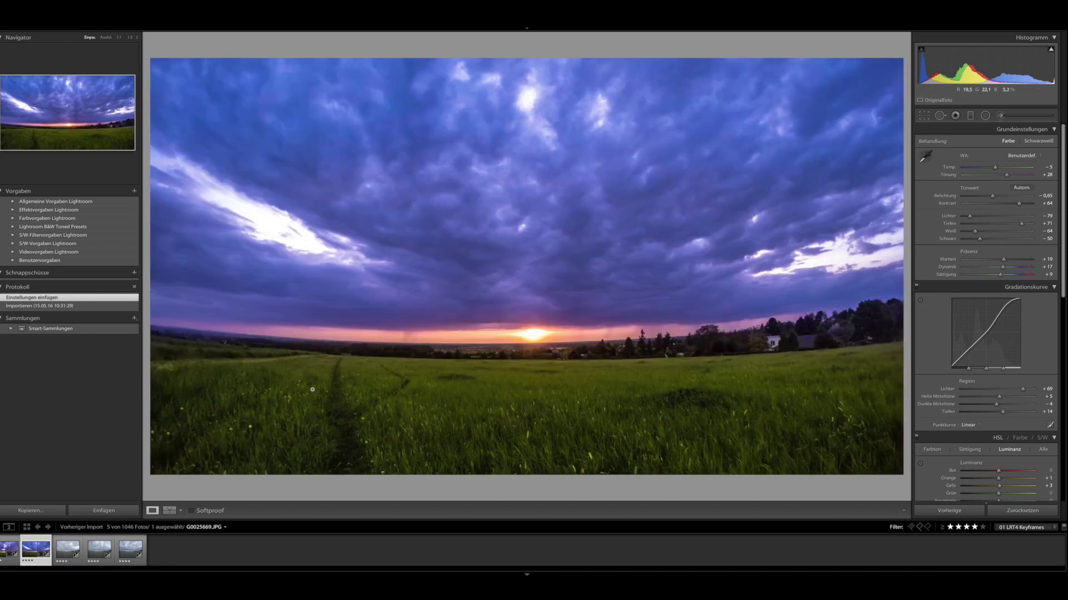
key("g")
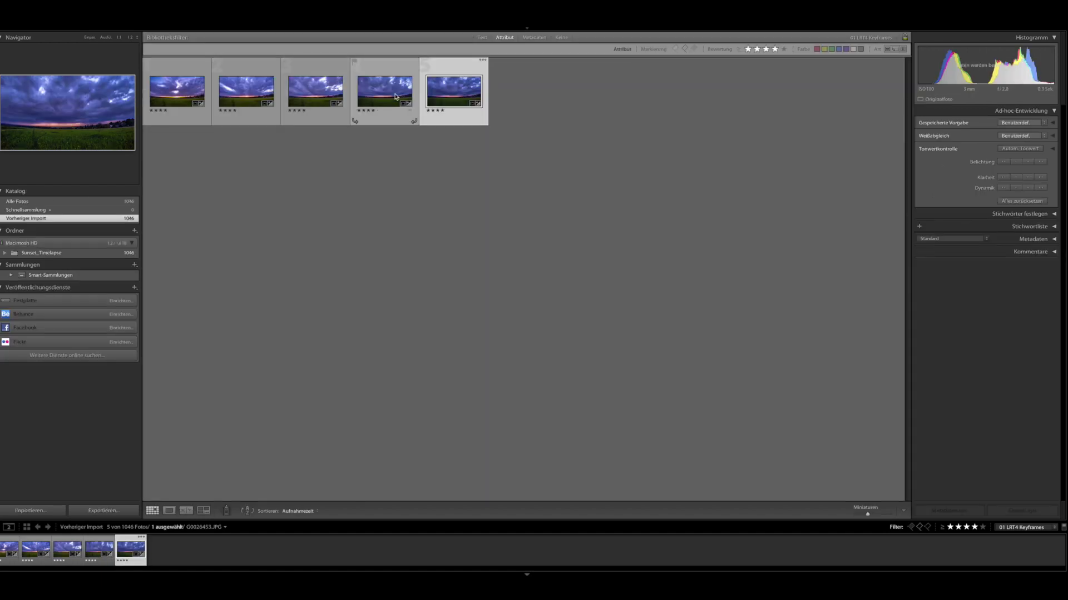
left_click(396, 96)
left_click(443, 86)
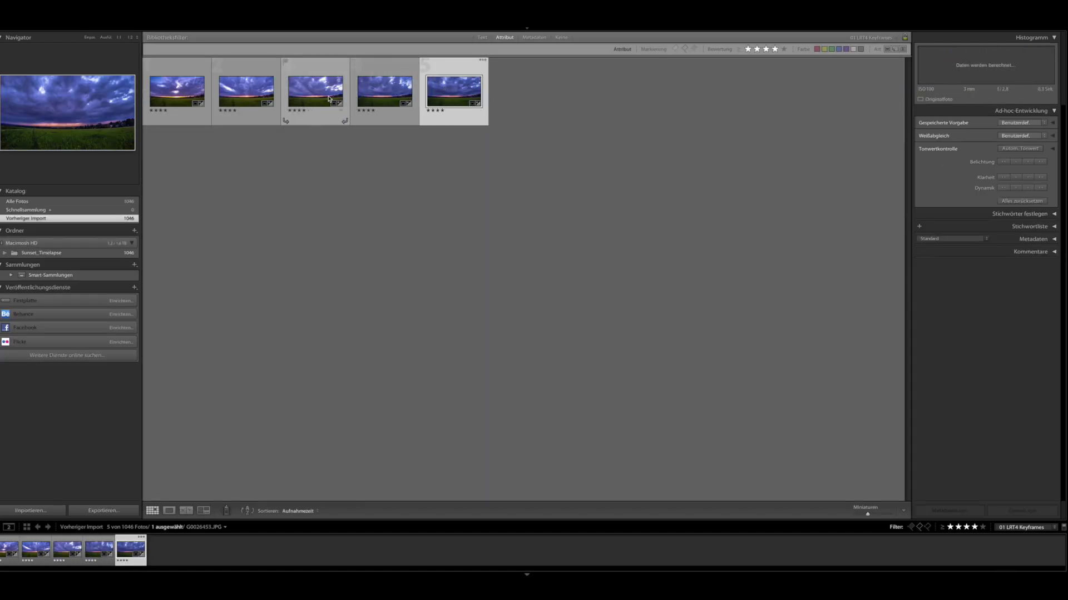
Check all five keyframes in the grid, select them all, and save their metadata to the files.
left_click(303, 99)
left_click(207, 104)
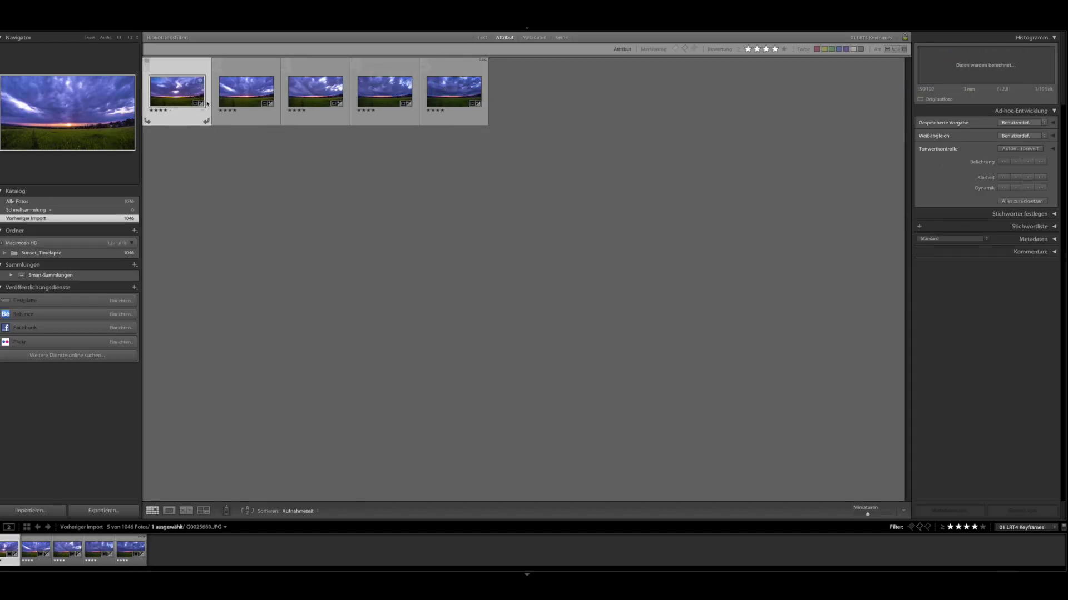
left_click(267, 111)
left_click(356, 111)
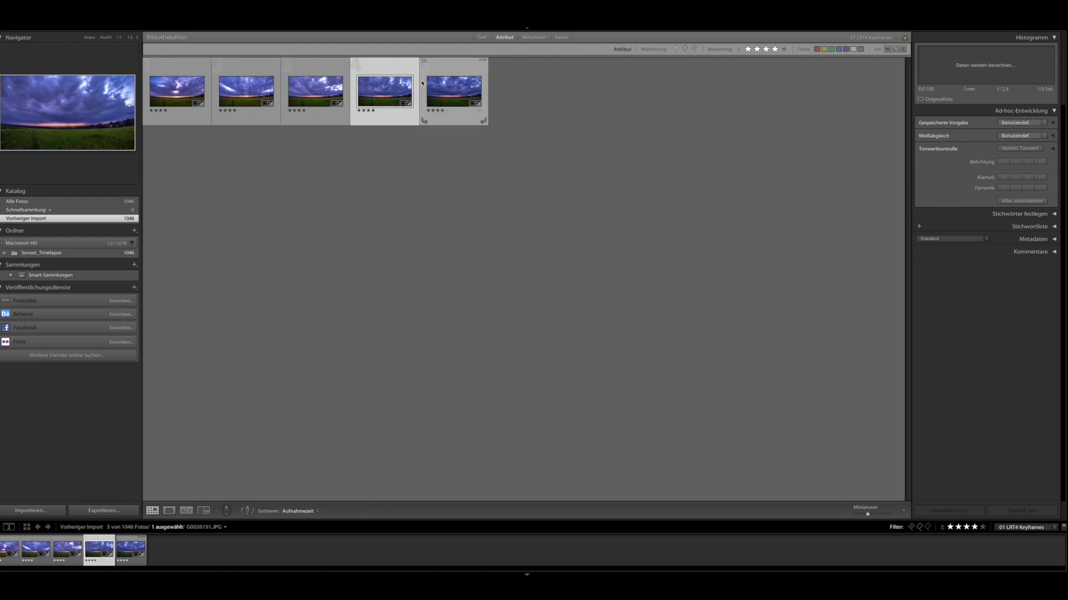
left_click(443, 87)
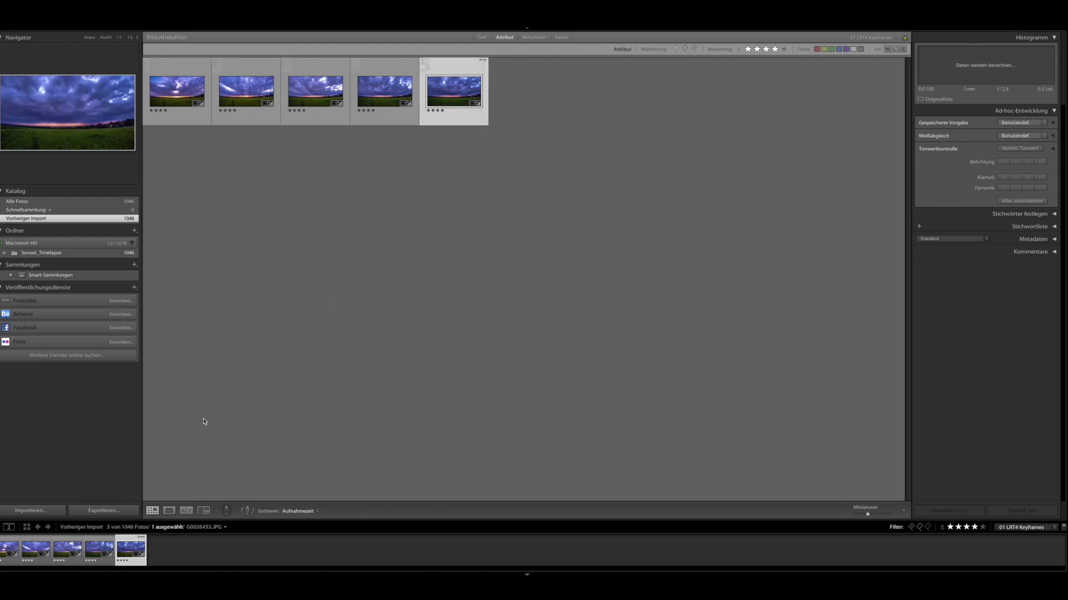
key("super+a")
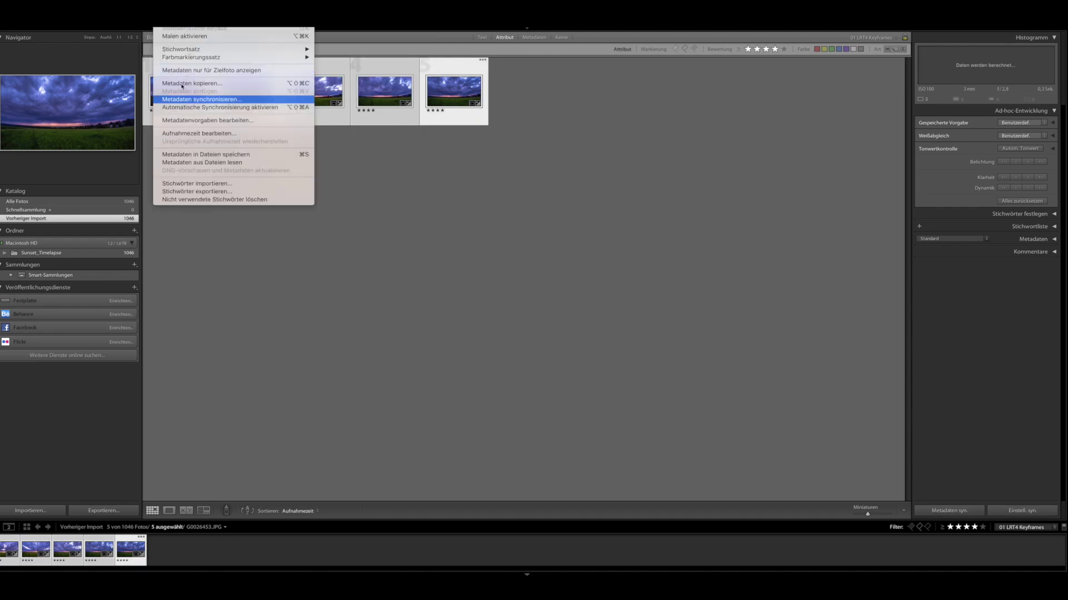
left_click(189, 159)
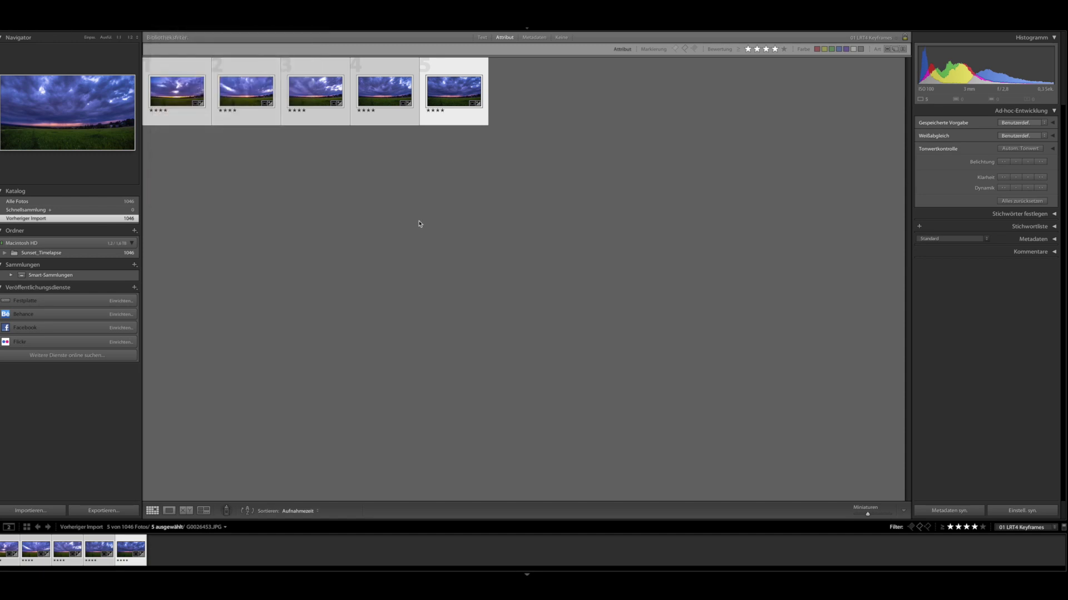
In LRTimelapse, reload Sunset_Timelapse, run Auto Transition and Deflicker, and save to the frames.
left_click(766, 571)
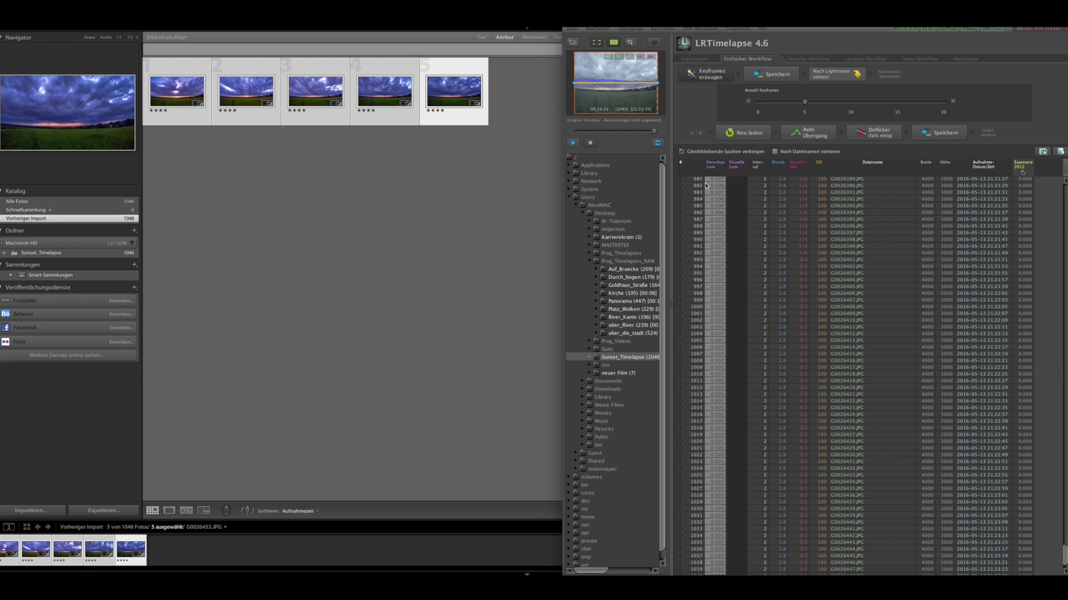
left_click(737, 138)
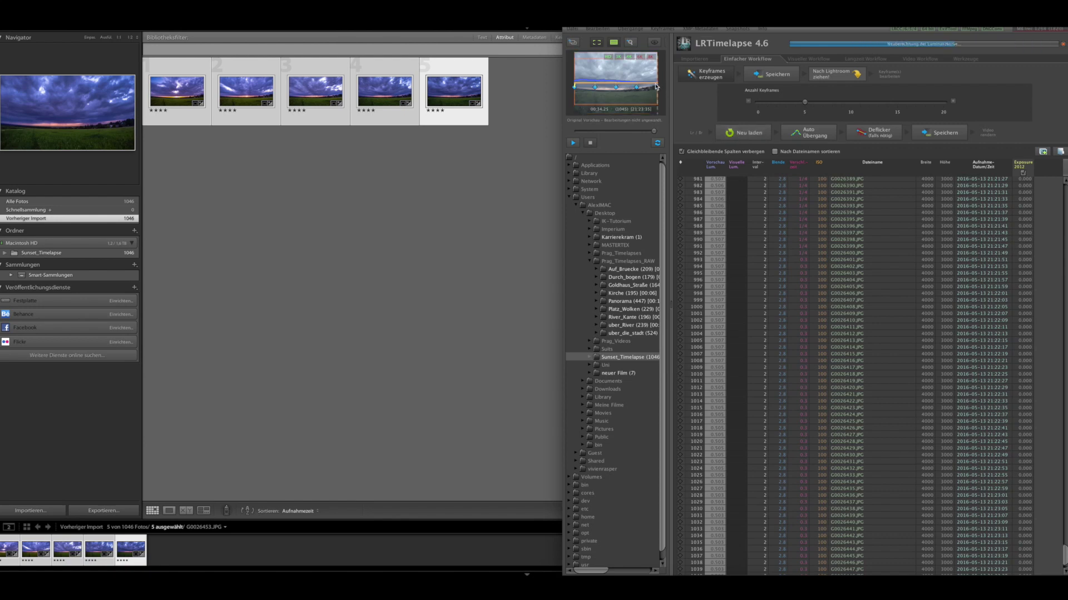
left_click(698, 81)
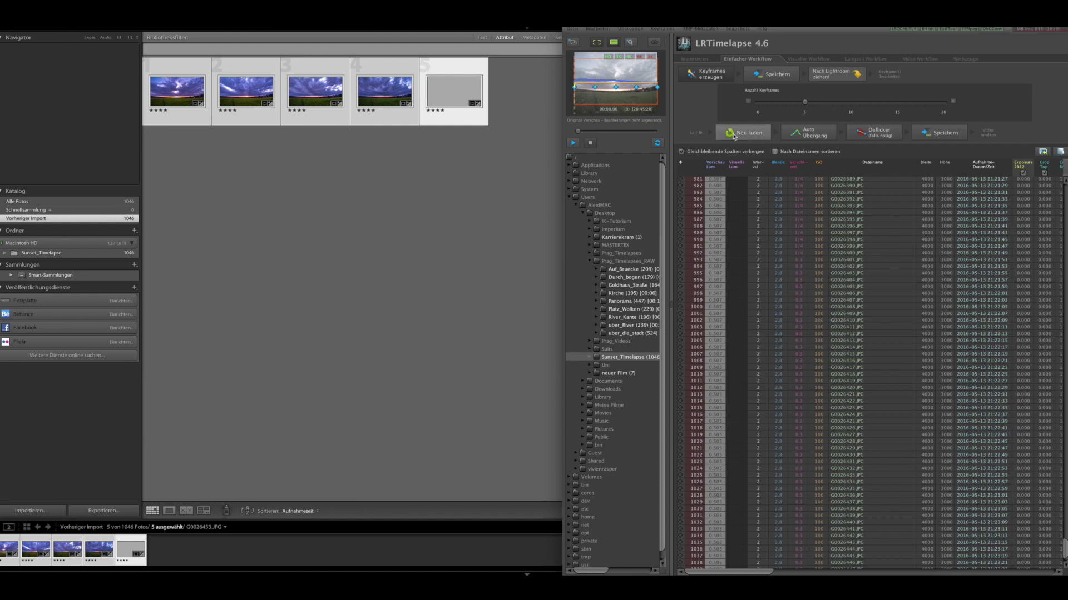
left_click(793, 132)
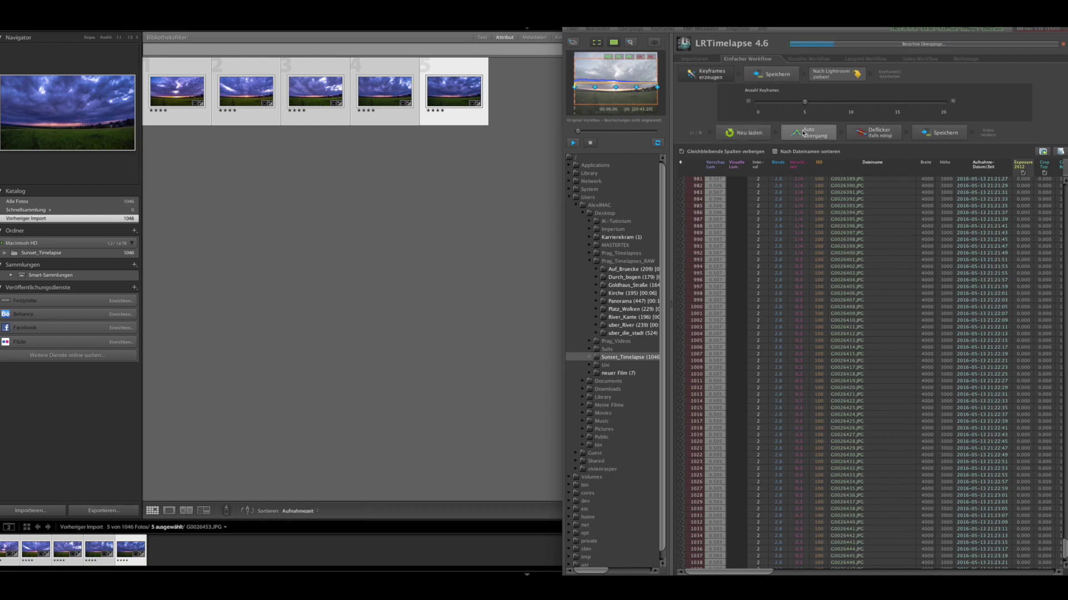
left_click(857, 134)
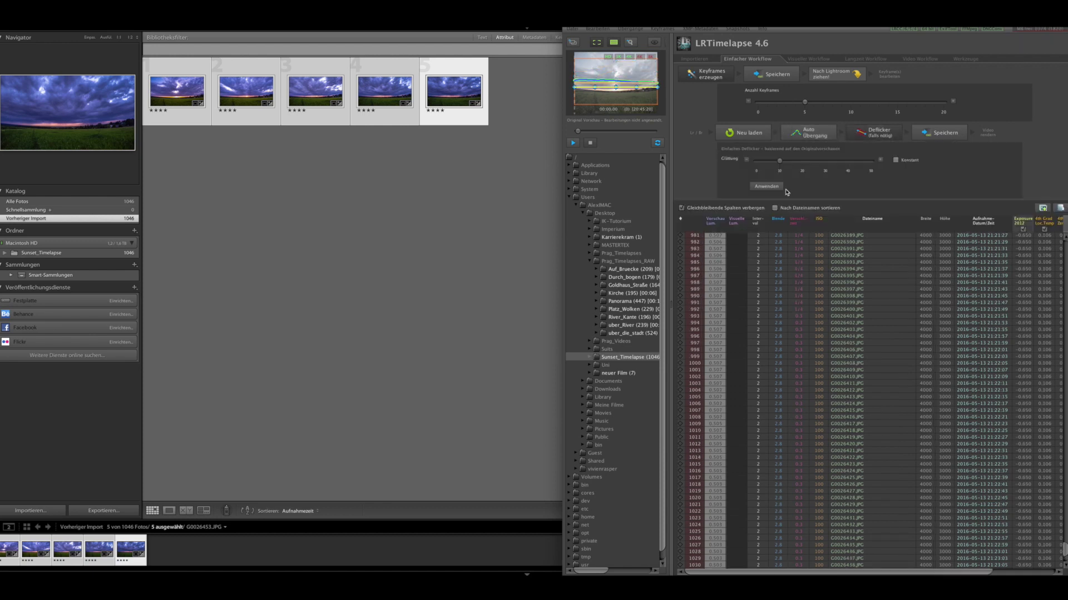
left_click(766, 187)
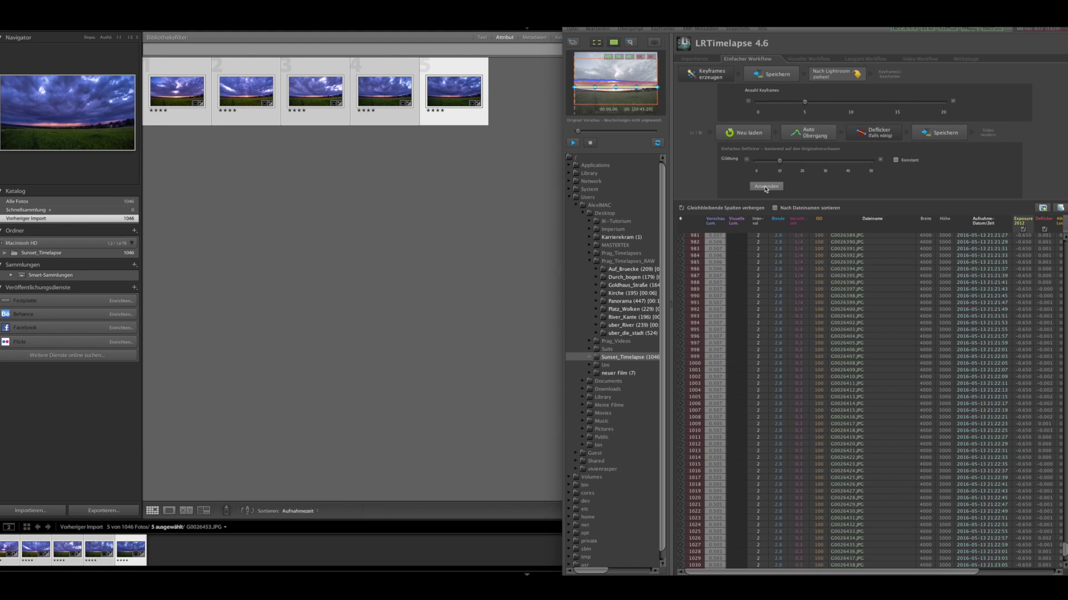
left_click(765, 186)
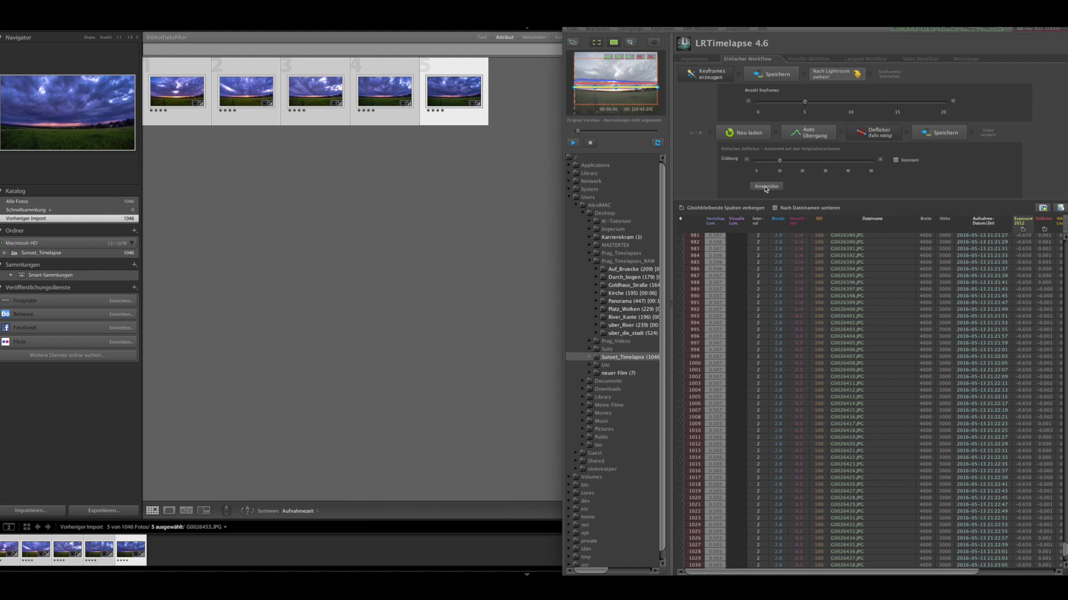
left_click(938, 136)
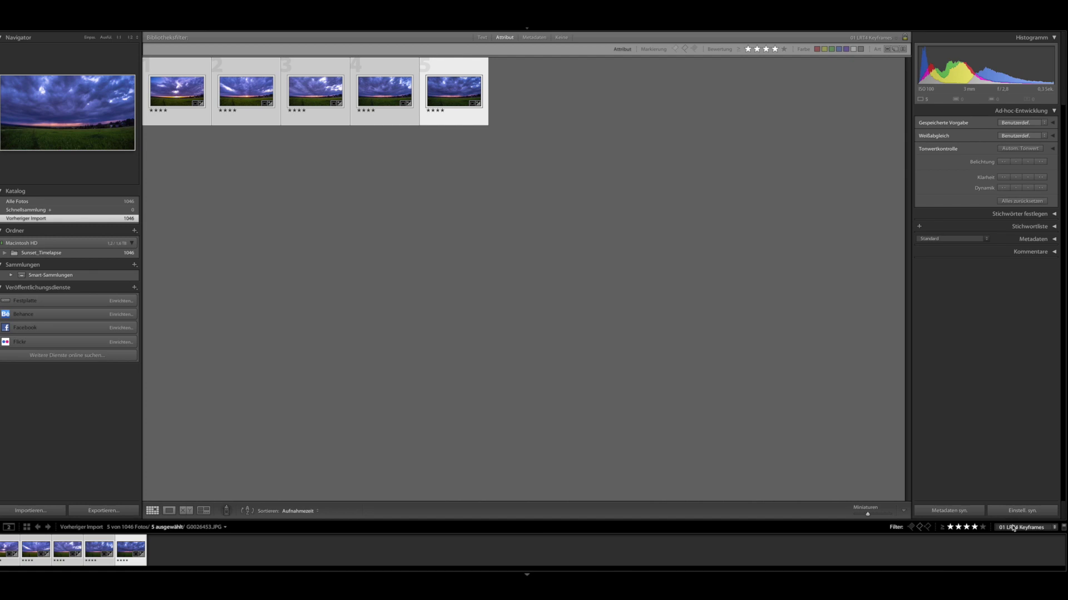
Filter to 00 LRT4 Full Sequence, select all 1046 frames, and read metadata from the files.
left_click(1015, 527)
left_click(998, 523)
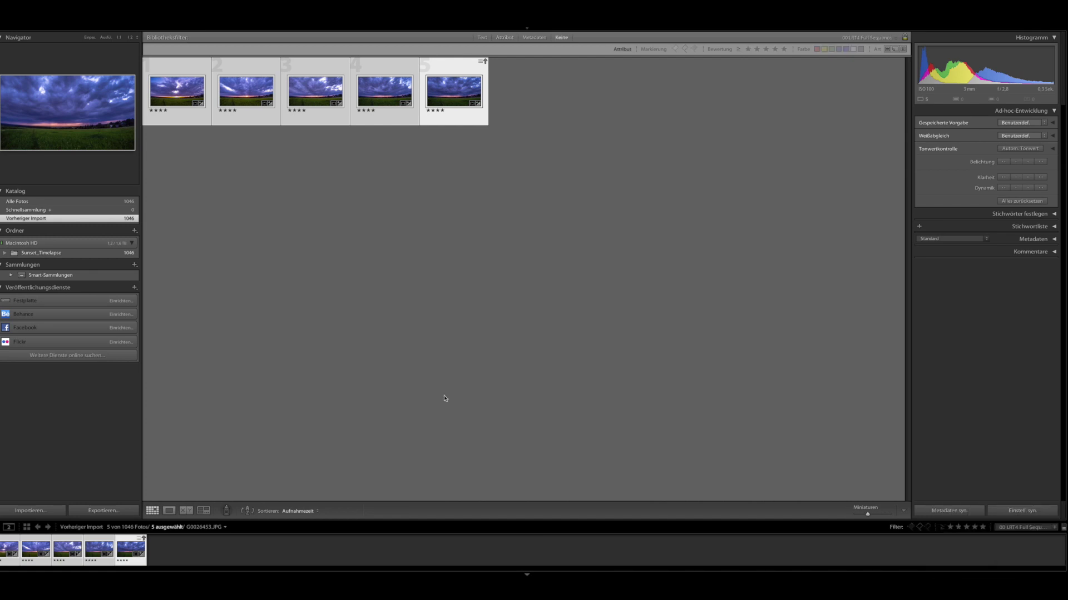
key("super+a")
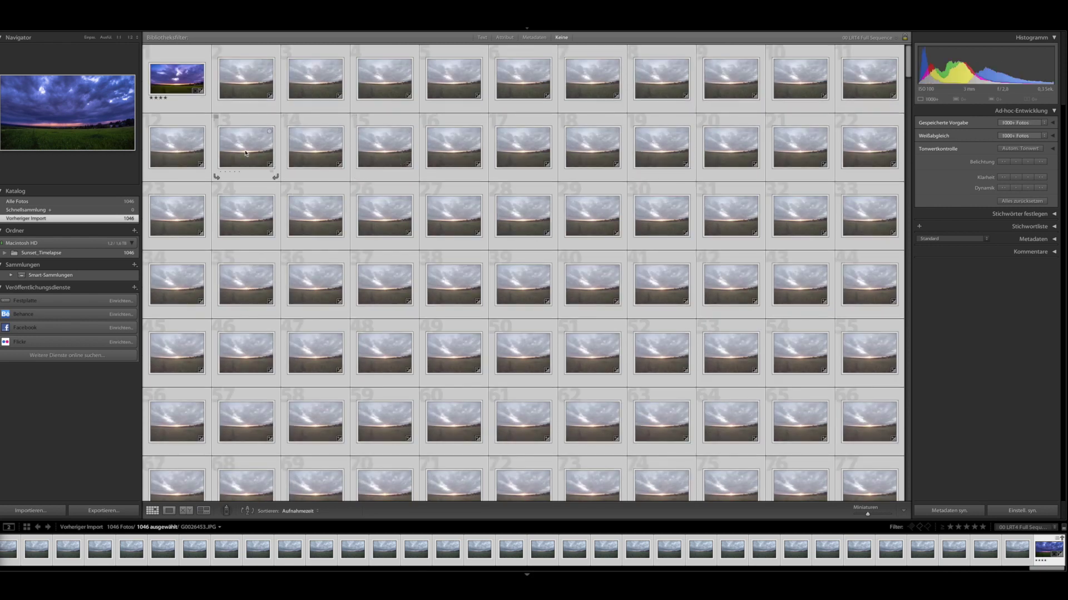
left_click(172, 5)
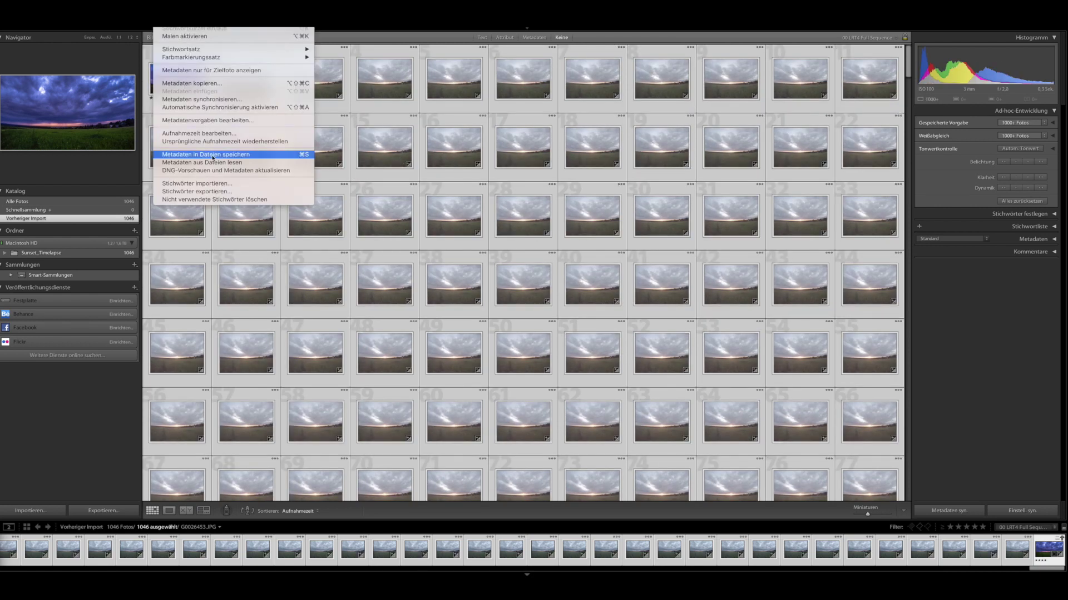
left_click(205, 158)
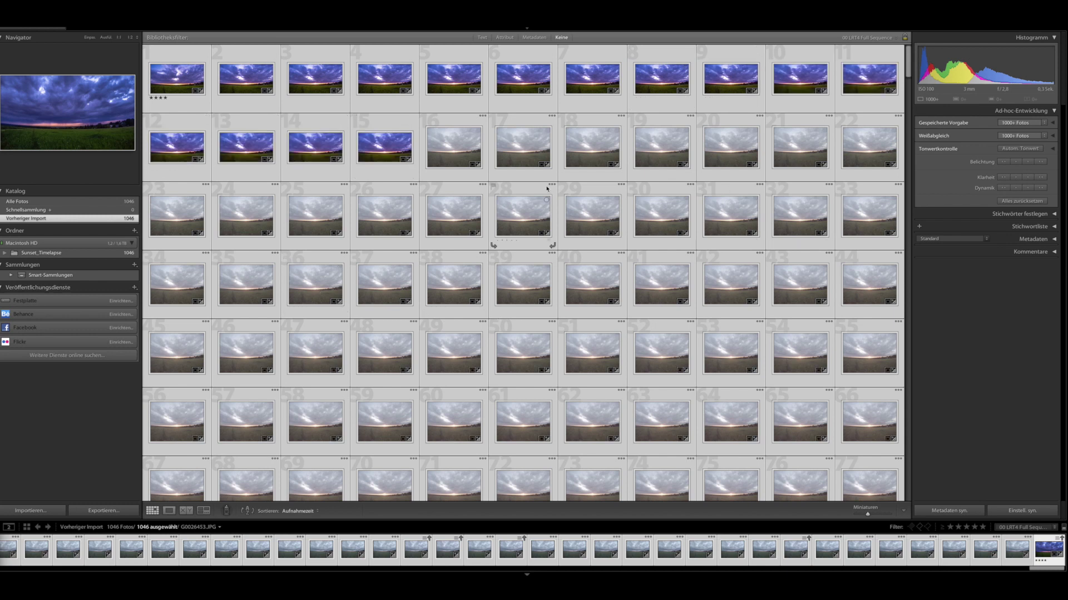
Export the Sunset_Timelapse folder's frames as an LRTimelapse sequence.
left_click(42, 253)
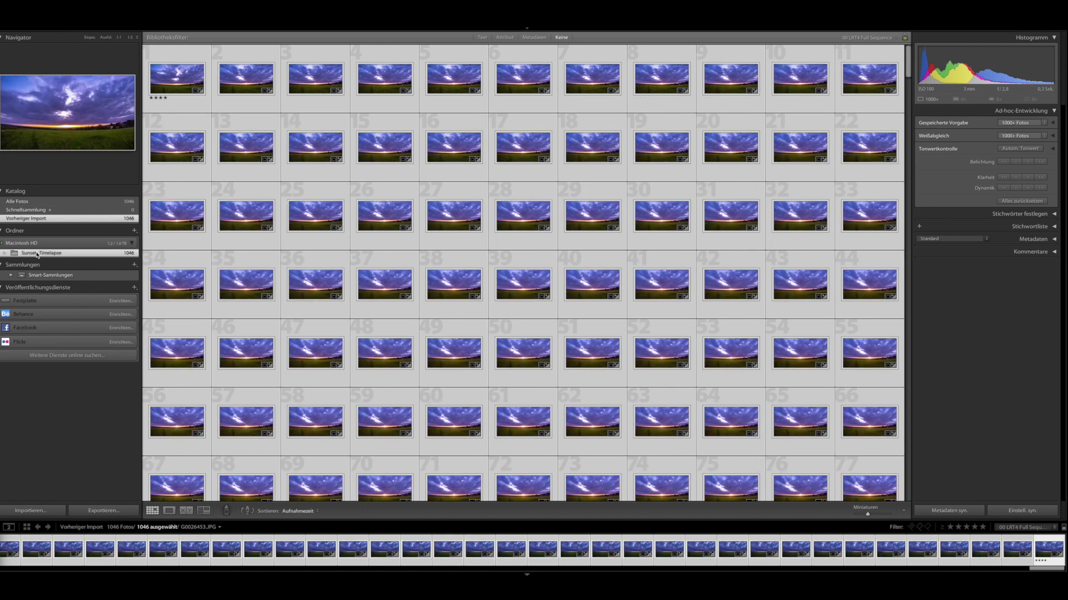
left_click(85, 511)
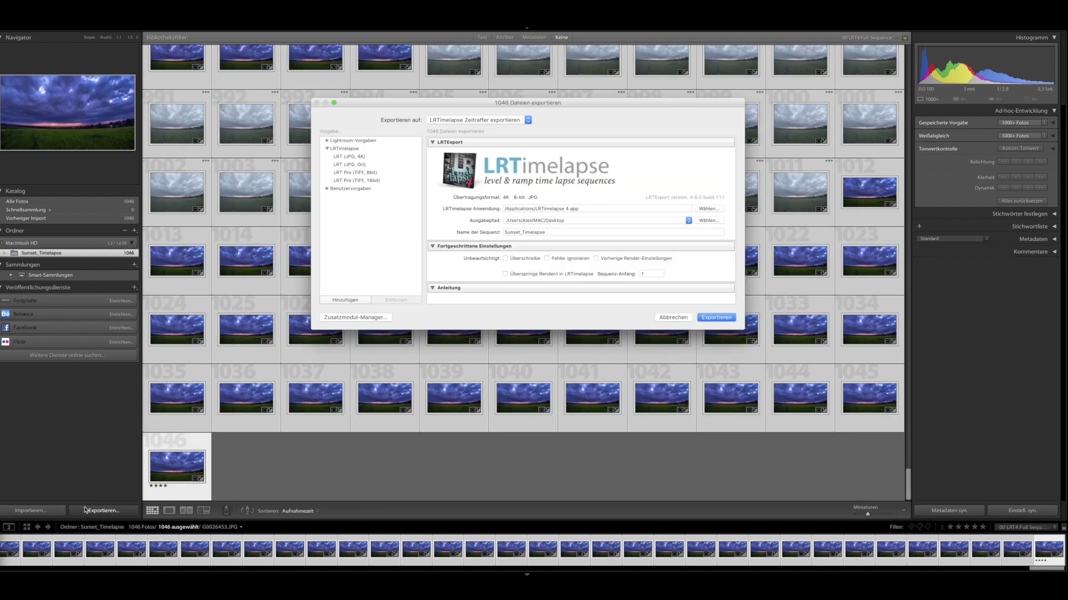
key("Return")
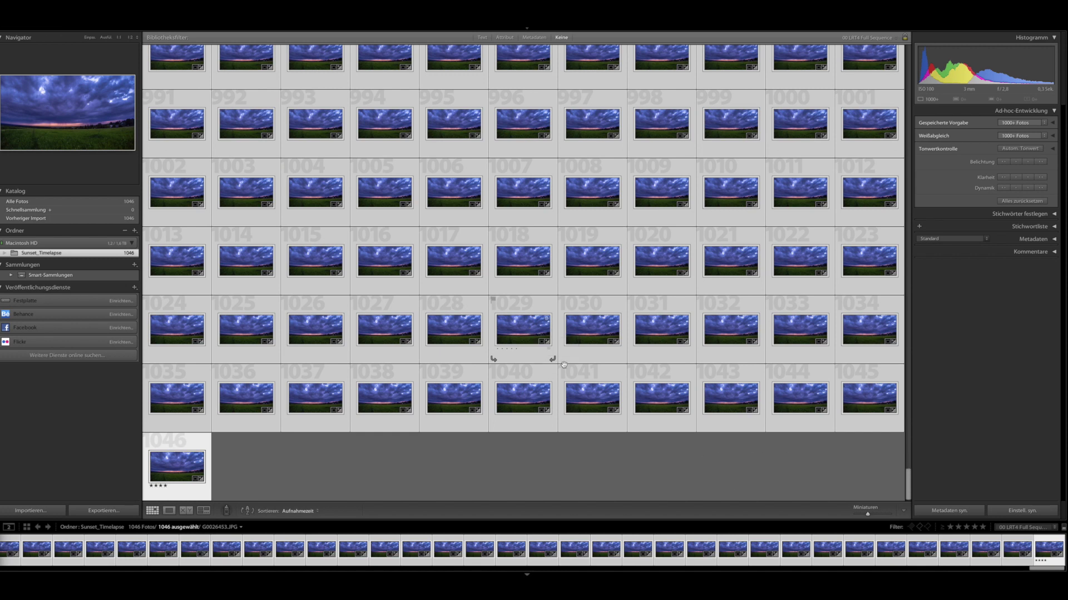
mouse_move(736, 598)
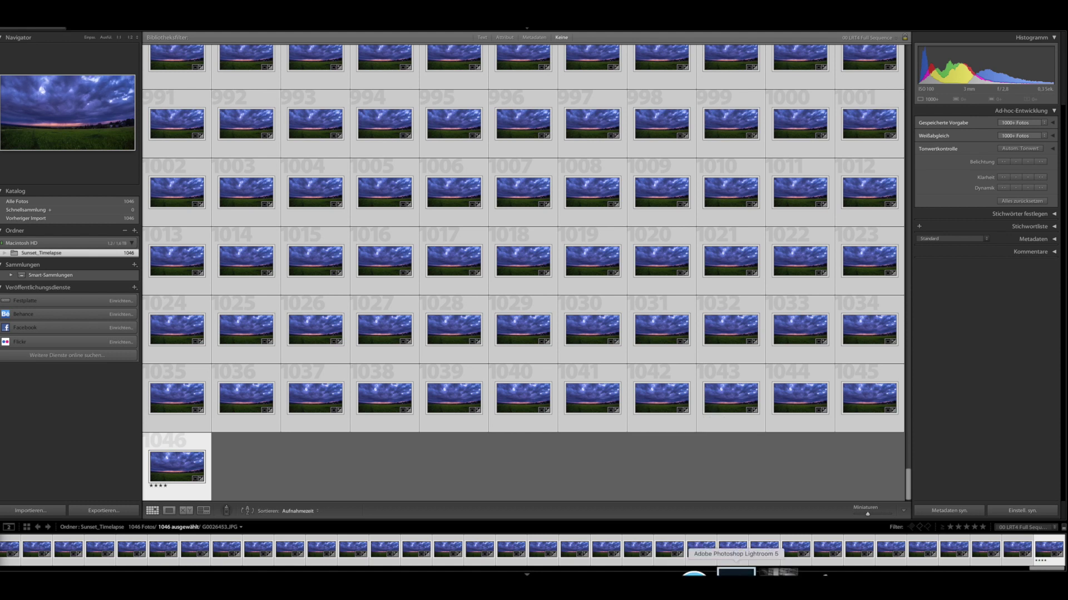